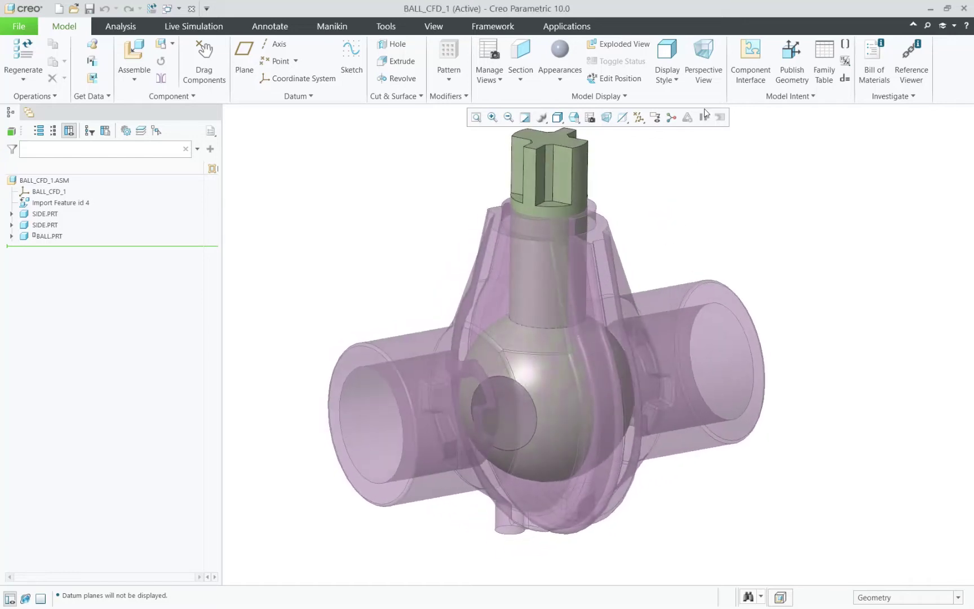
- Switch to the Flow Analysis application and create a new flow analysis project
{"action": "left_click", "coordinate": [581, 29]}
{"action": "left_click", "coordinate": [492, 55]}
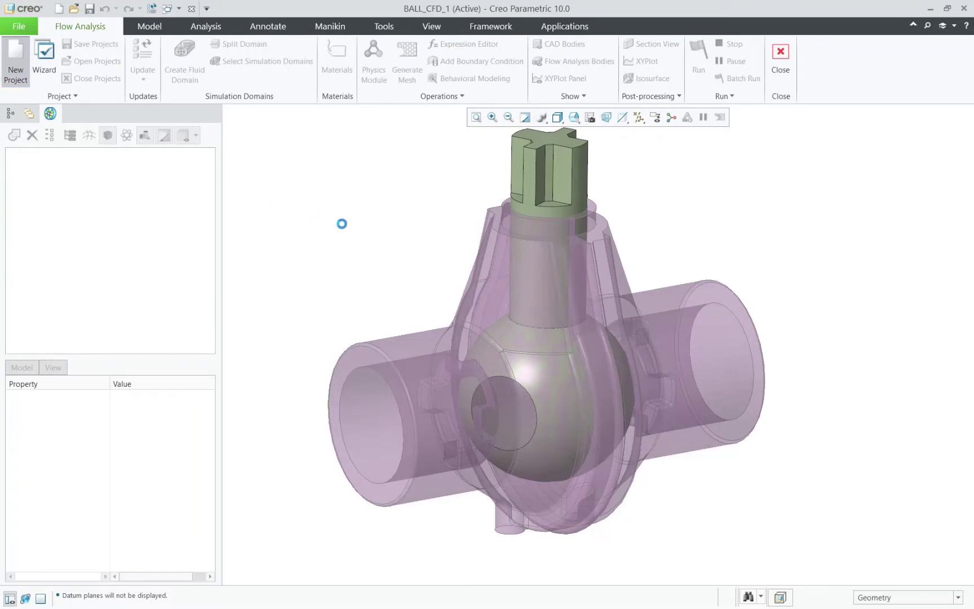
{"action": "left_click", "coordinate": [570, 359]}
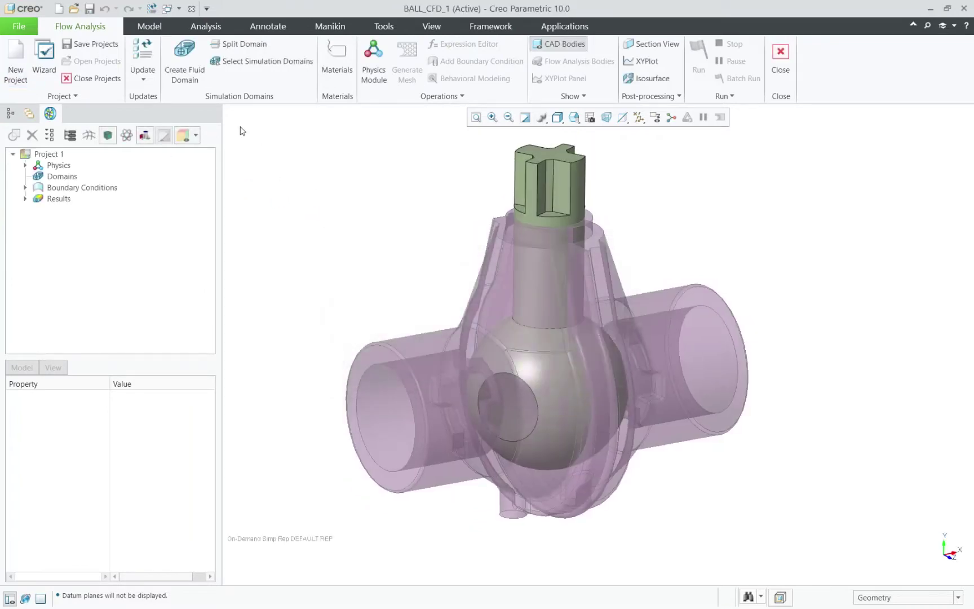
- Create the fluid domain and select BALL_CFD_1_FLUID_1_Body_1 as the simulation domain
{"action": "middle_click_drag", "start_coordinate": [387, 198], "coordinate": [522, 101]}
{"action": "left_click", "coordinate": [518, 63]}
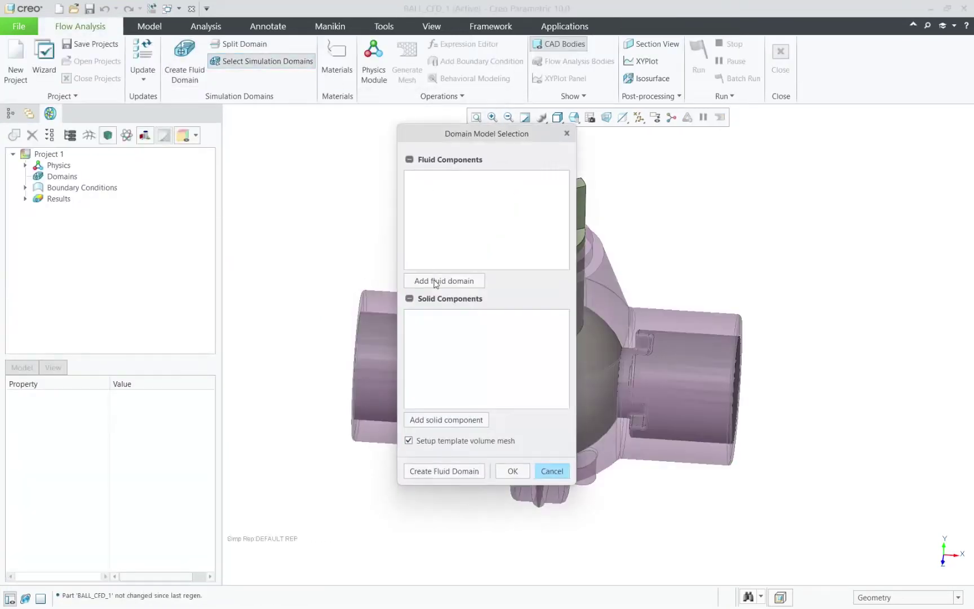
{"action": "left_click", "coordinate": [443, 280]}
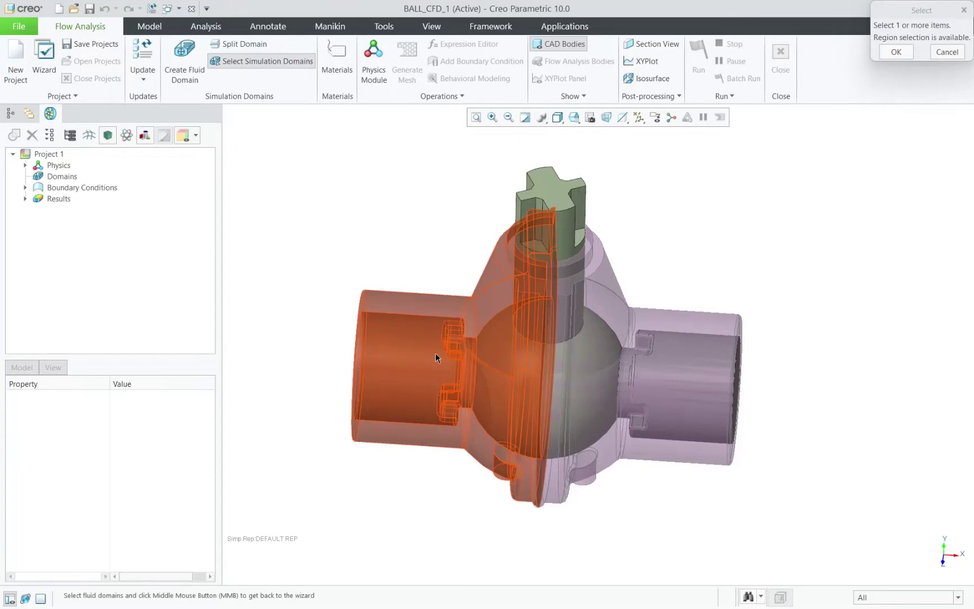
{"action": "middle_click_drag", "start_coordinate": [436, 352], "coordinate": [383, 365]}
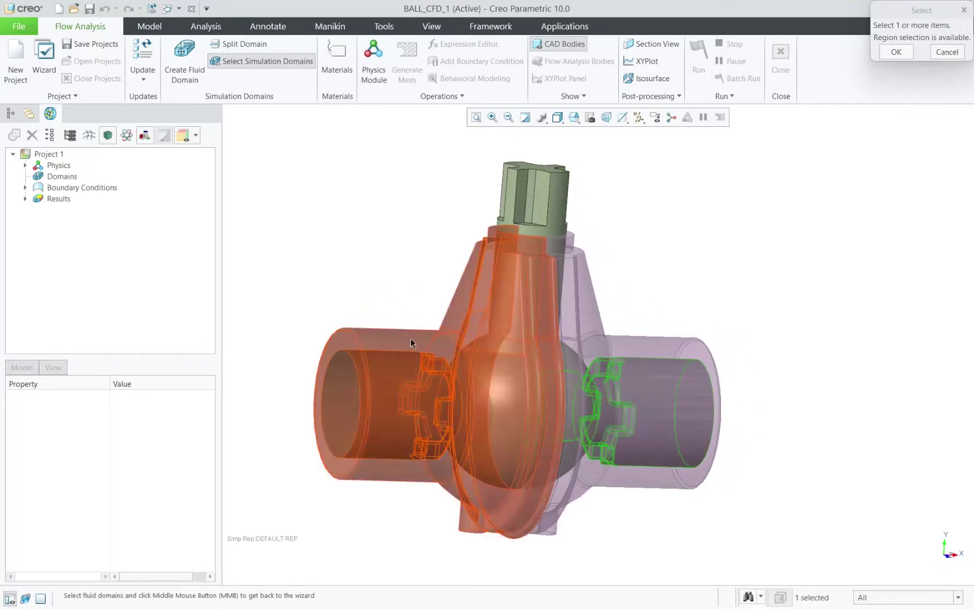
{"action": "left_click", "coordinate": [410, 338]}
{"action": "left_click", "coordinate": [896, 52]}
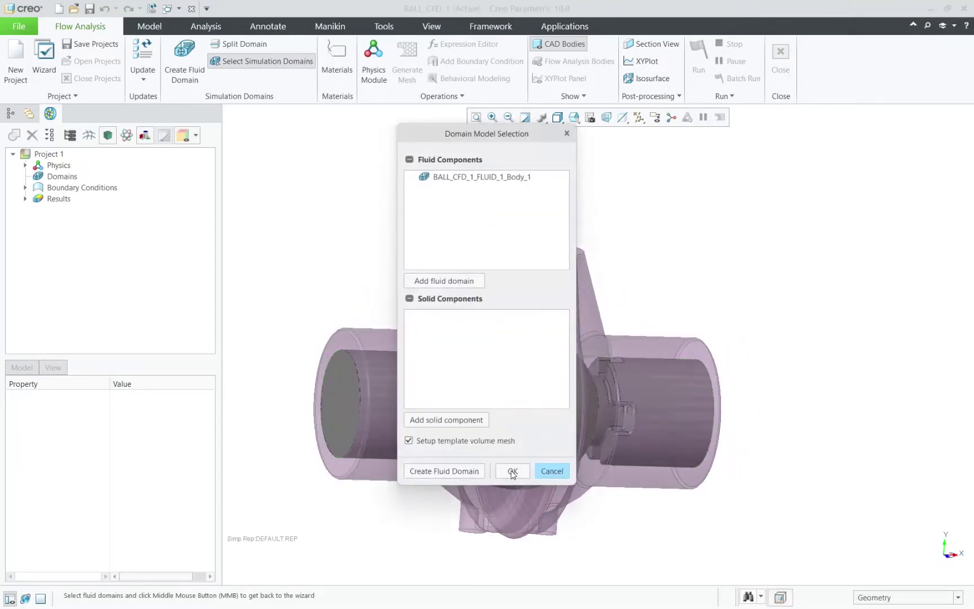
- Accept the fluid domain and assign Water as the fluid body's material
{"action": "left_click", "coordinate": [512, 472]}
{"action": "left_click", "coordinate": [337, 63]}
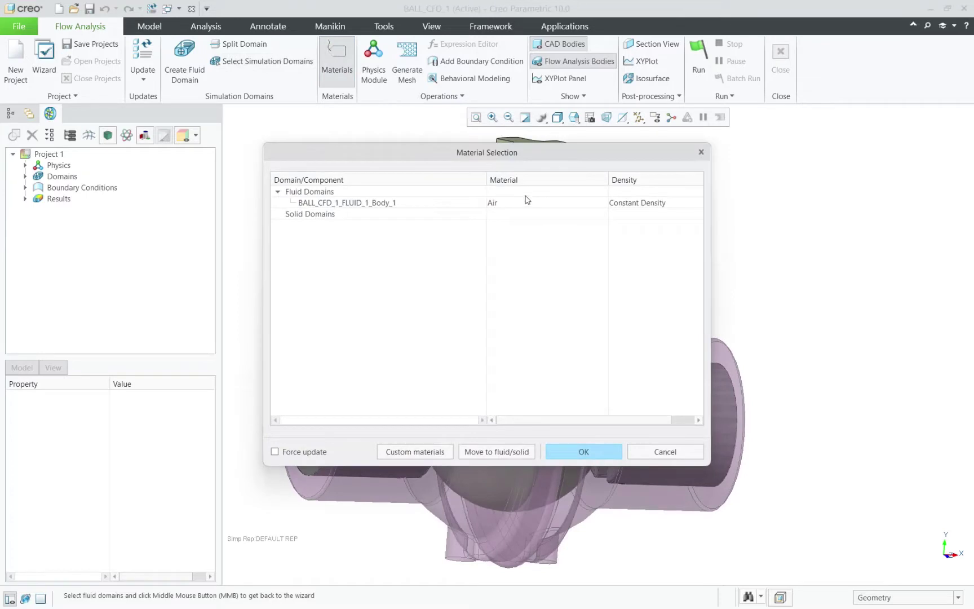
{"action": "left_click", "coordinate": [600, 204]}
{"action": "left_click", "coordinate": [602, 203]}
{"action": "scroll", "coordinate": [602, 244], "scroll_direction": "down", "scroll_amount": 2}
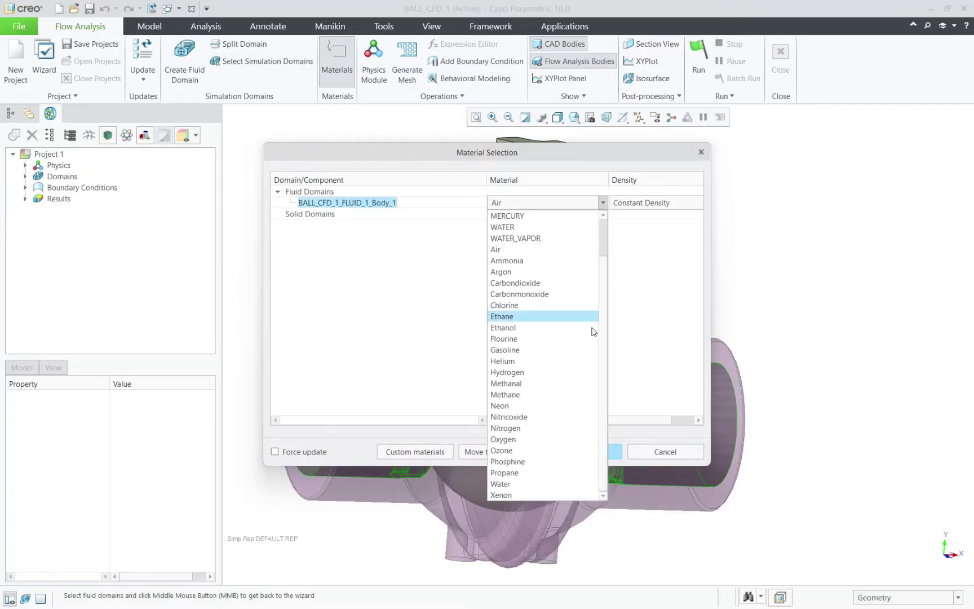
{"action": "left_click", "coordinate": [543, 484]}
{"action": "left_click", "coordinate": [576, 450]}
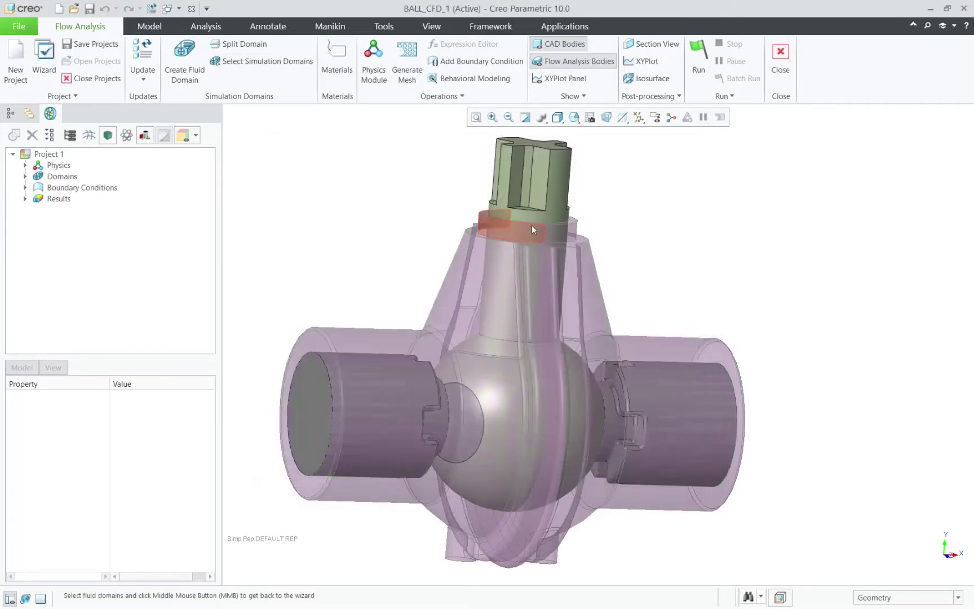
- Add the Turbulence physics module and generate the mesh for the fluid volume
{"action": "left_click", "coordinate": [374, 56]}
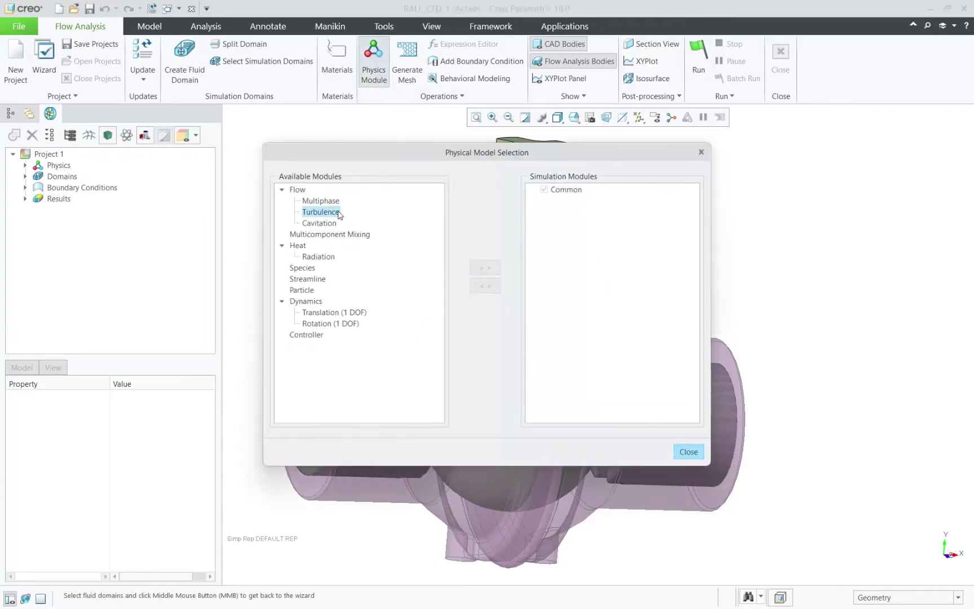
{"action": "double_click", "coordinate": [339, 213]}
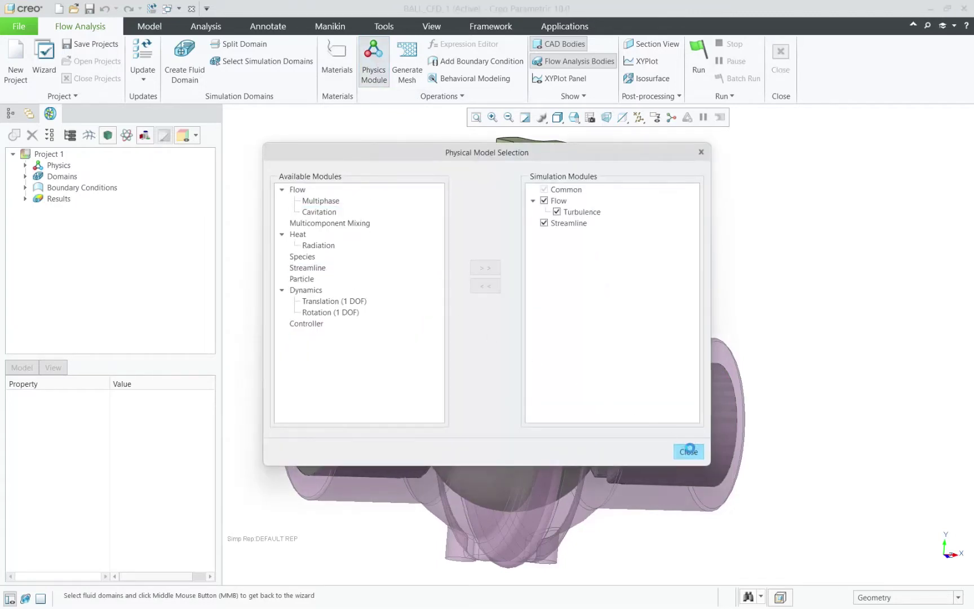
{"action": "left_click", "coordinate": [689, 450]}
{"action": "left_click", "coordinate": [406, 62]}
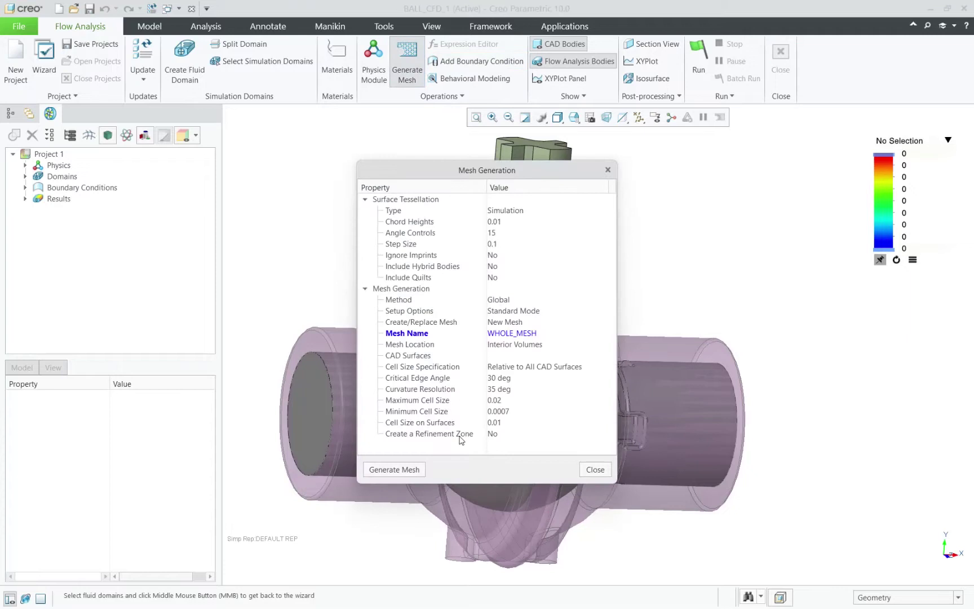
{"action": "left_click", "coordinate": [402, 469]}
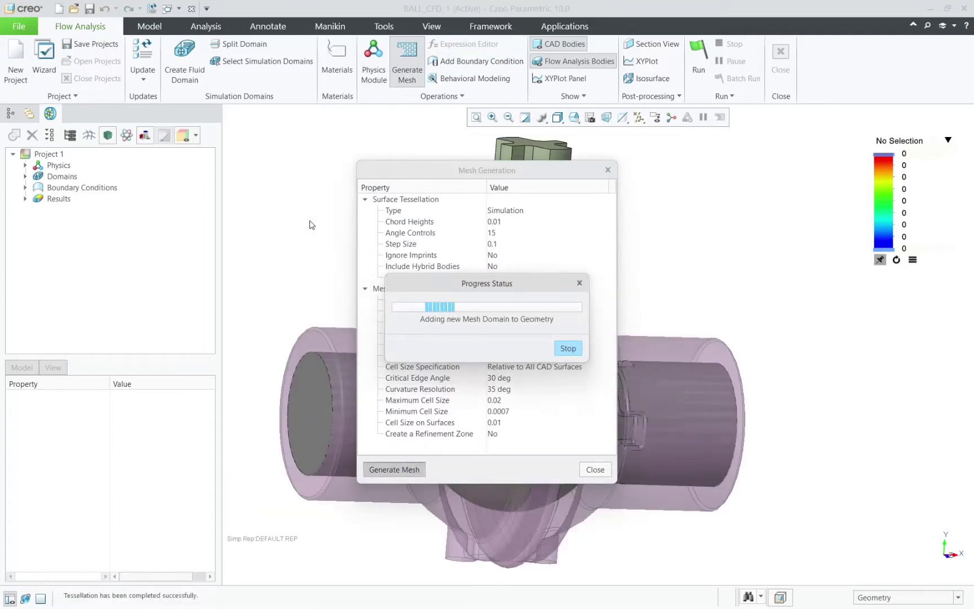
- Set inlet BC_00001 to Specified Volumetric Flux 0.01 m3/s releasing 40 particles
{"action": "middle_click_drag", "start_coordinate": [428, 270], "coordinate": [503, 237], "text": "shift"}
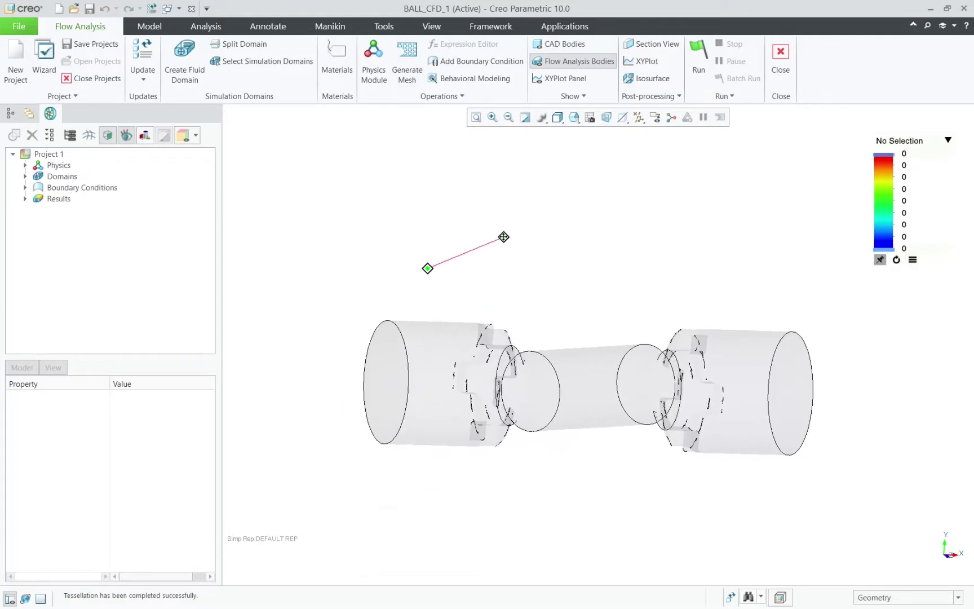
{"action": "left_click", "coordinate": [25, 188]}
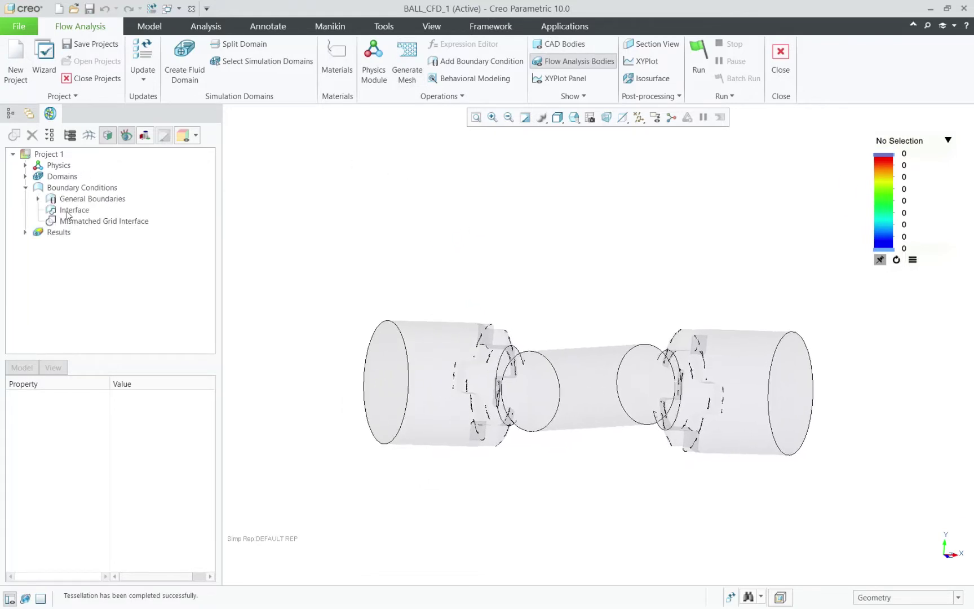
{"action": "left_click", "coordinate": [39, 199]}
{"action": "left_click", "coordinate": [85, 221]}
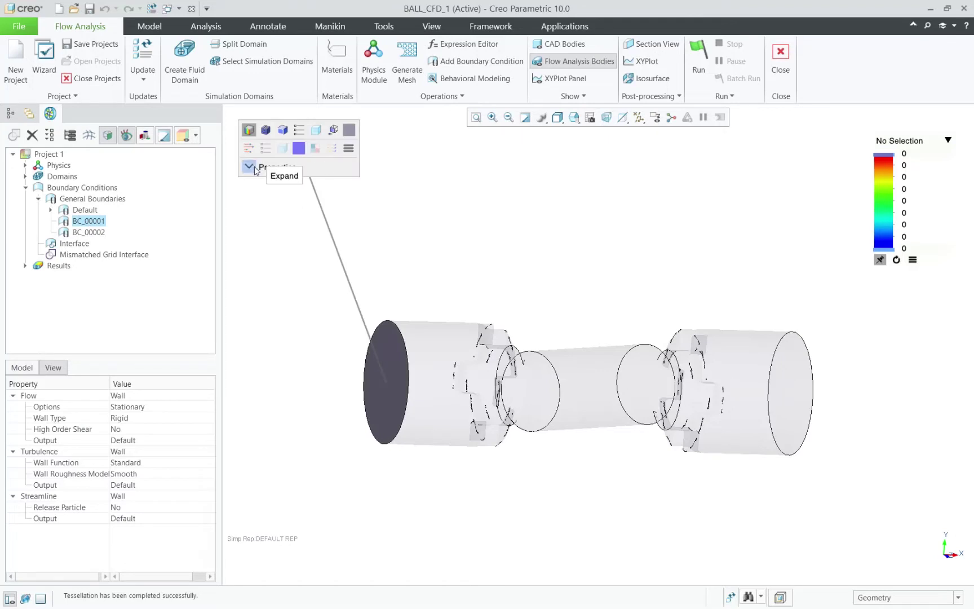
{"action": "left_click", "coordinate": [254, 168]}
{"action": "left_click", "coordinate": [416, 204]}
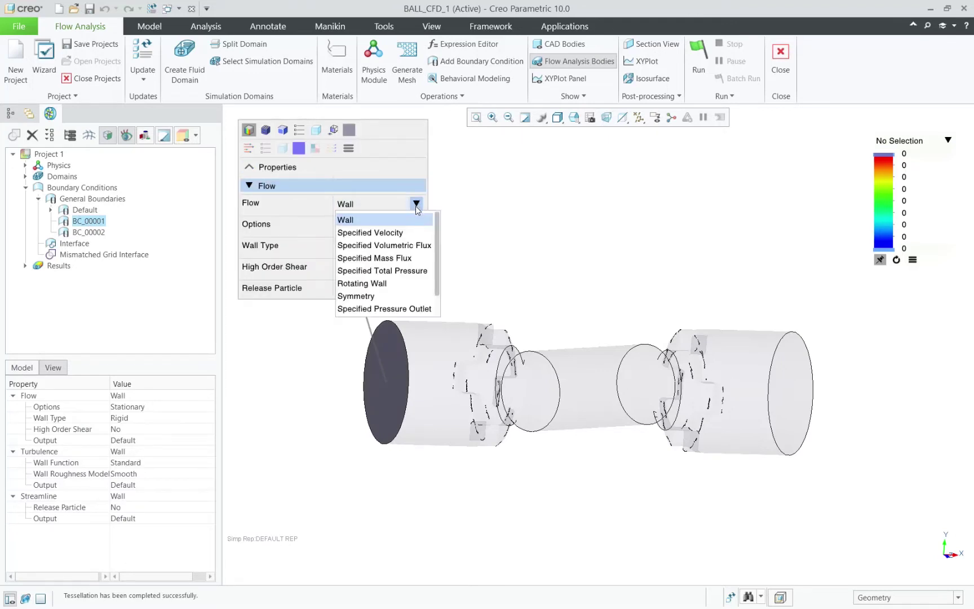
{"action": "left_click", "coordinate": [383, 245]}
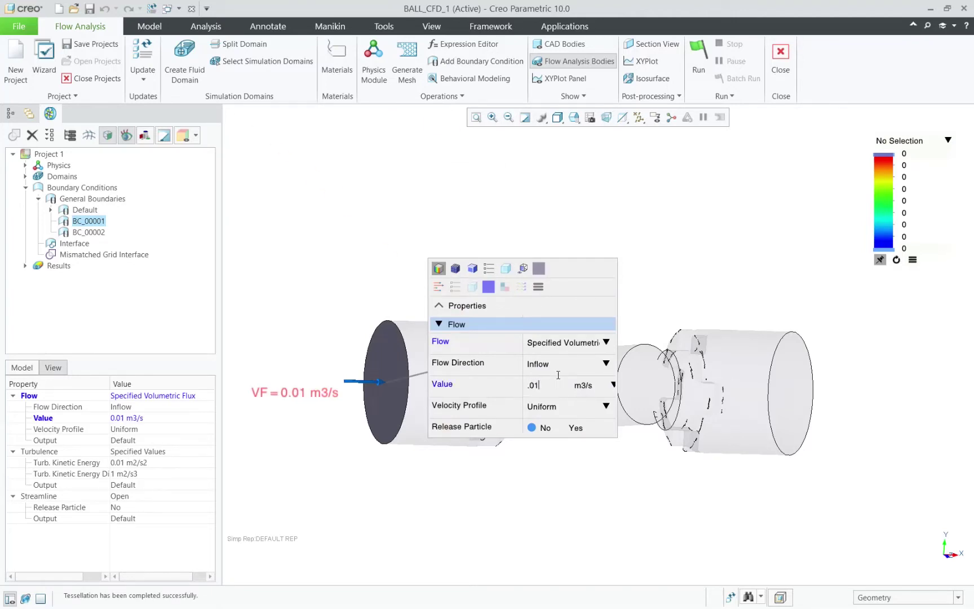
{"action": "left_click", "coordinate": [571, 430]}
{"action": "left_click", "coordinate": [570, 442]}
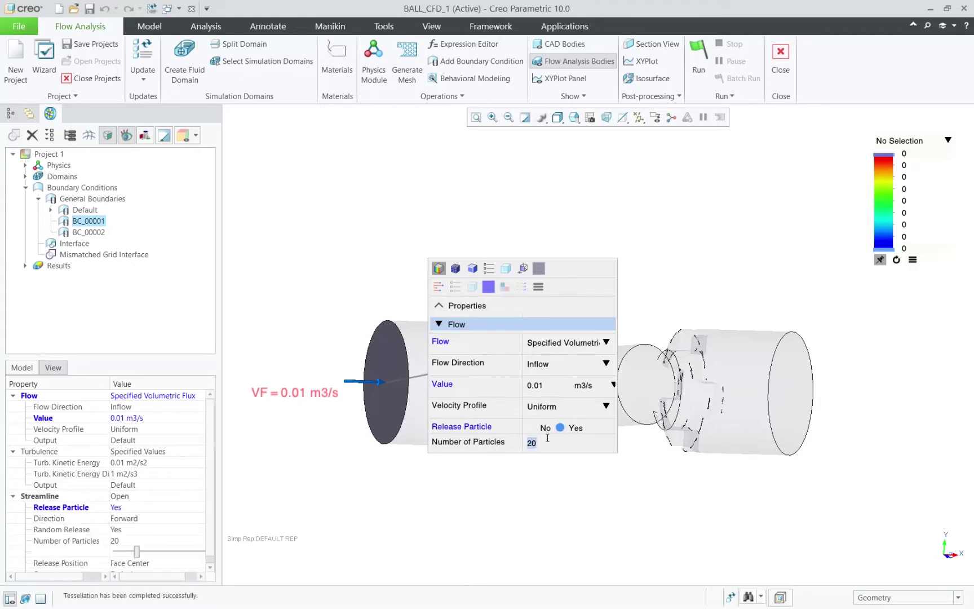
{"action": "type", "text": "40"}
{"action": "key", "text": "Return"}
{"action": "left_click", "coordinate": [673, 218]}
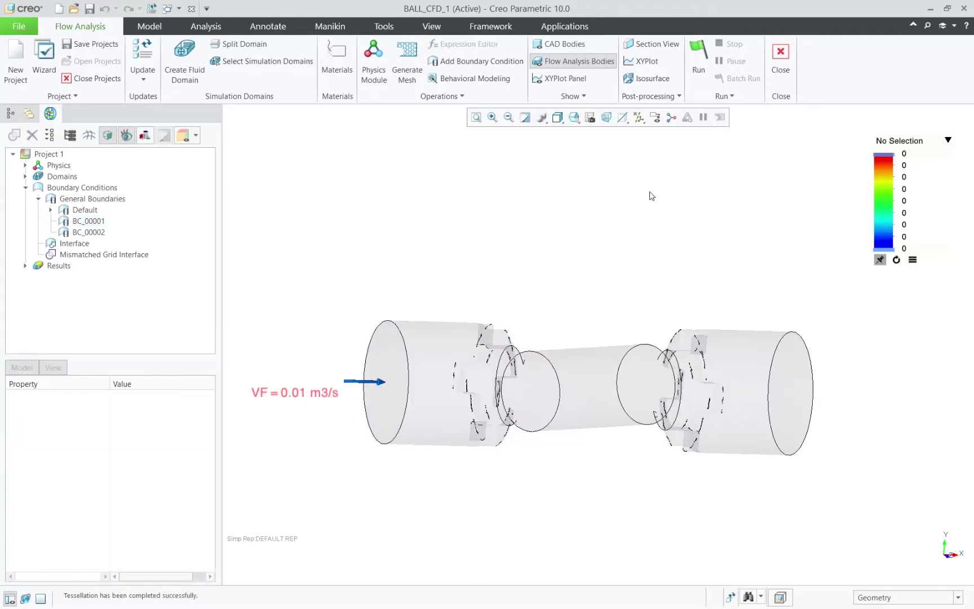
- Make outlet BC_00002 a Specified Pressure Outlet at 0 Pa
{"action": "left_click", "coordinate": [98, 234]}
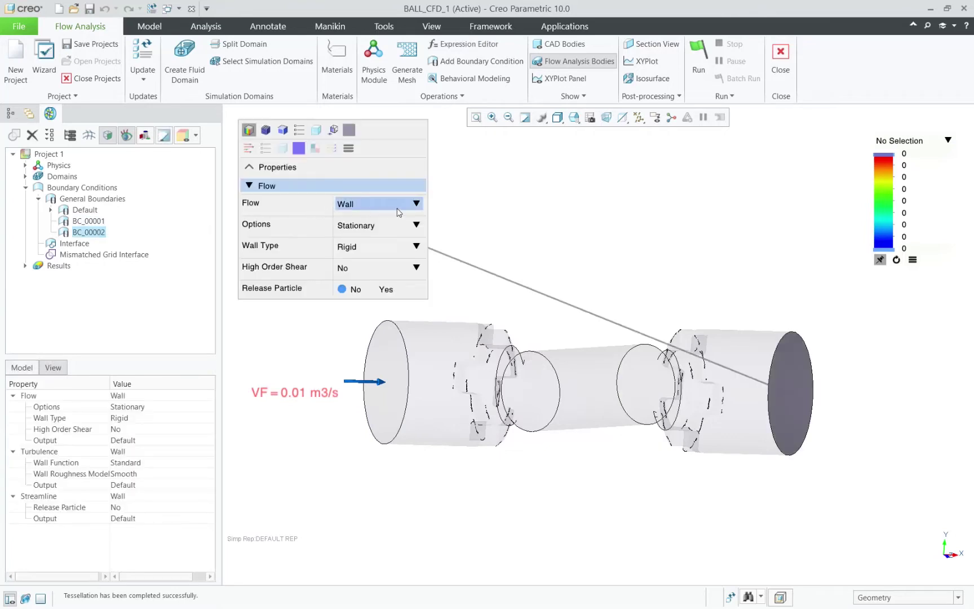
{"action": "left_click", "coordinate": [417, 204]}
{"action": "left_click", "coordinate": [389, 309]}
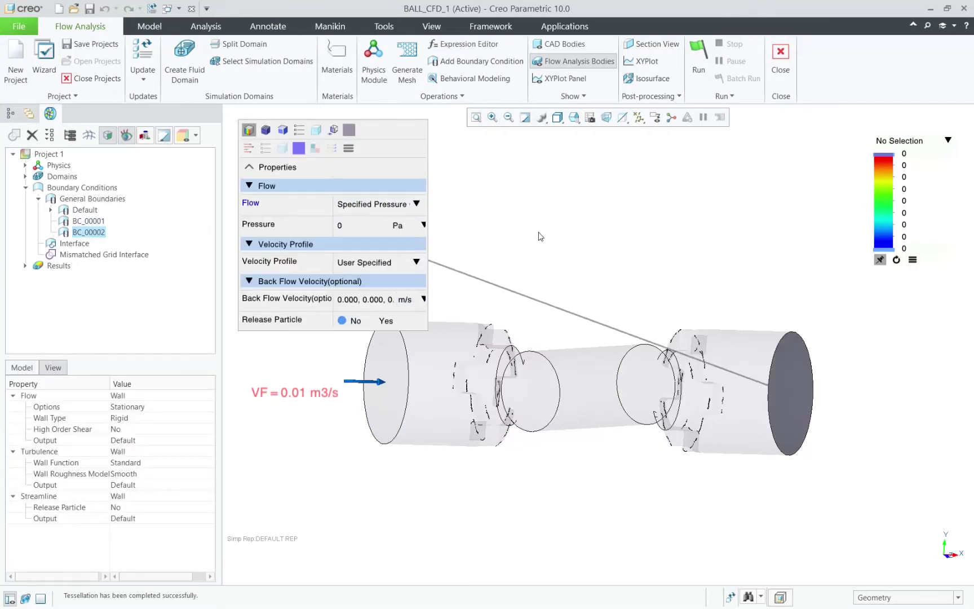
- Run the flow solver and switch the results legend to Velocity Magnitude:[Flow]
{"action": "left_click", "coordinate": [570, 225]}
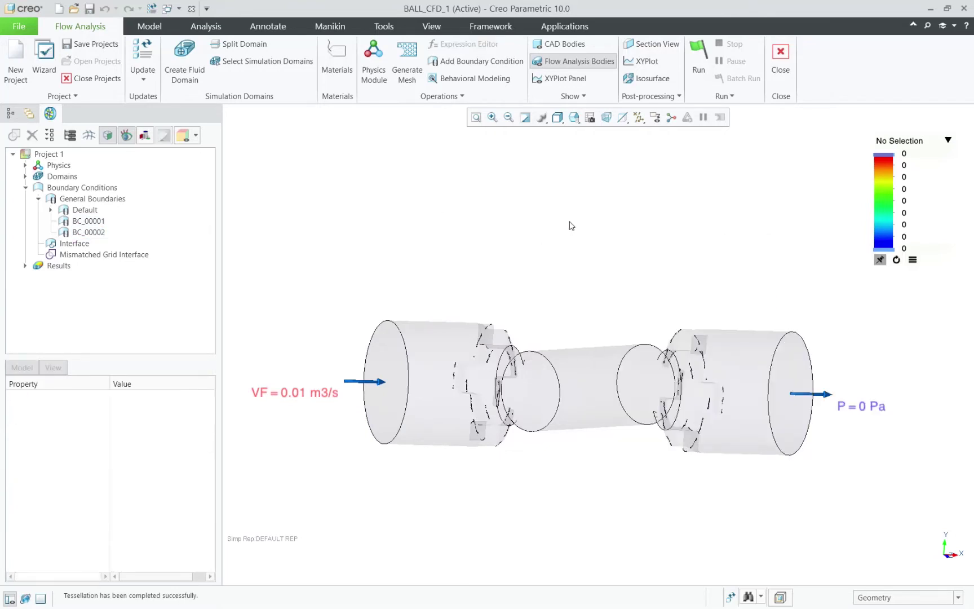
{"action": "left_click", "coordinate": [699, 63]}
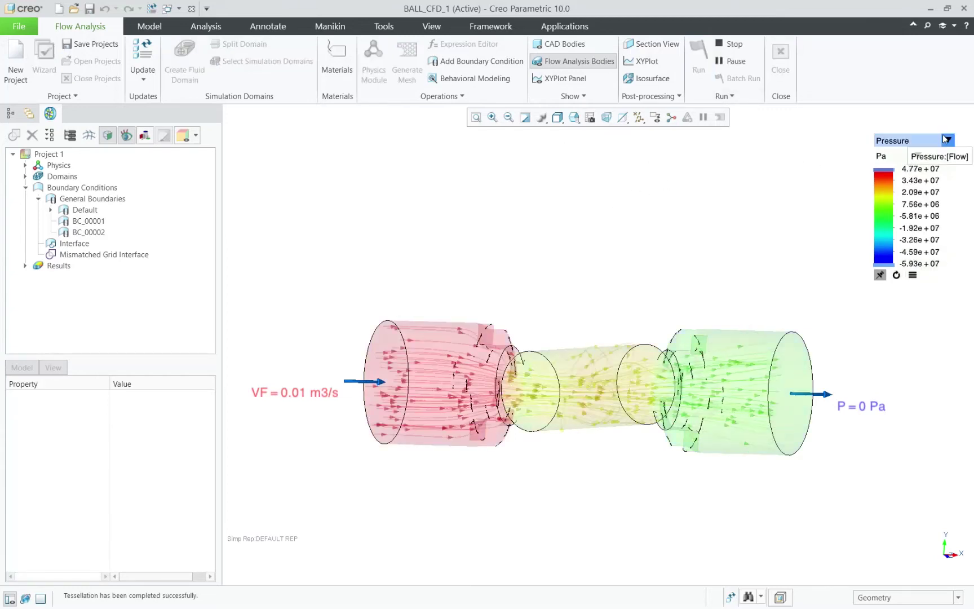
{"action": "left_click", "coordinate": [949, 140]}
{"action": "left_click", "coordinate": [841, 235]}
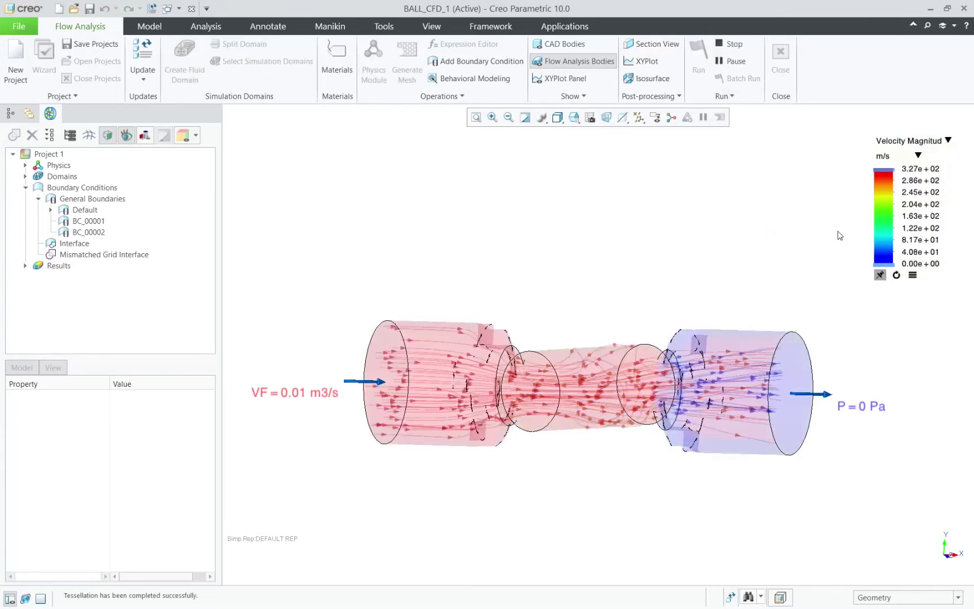
{"action": "left_click", "coordinate": [25, 266]}
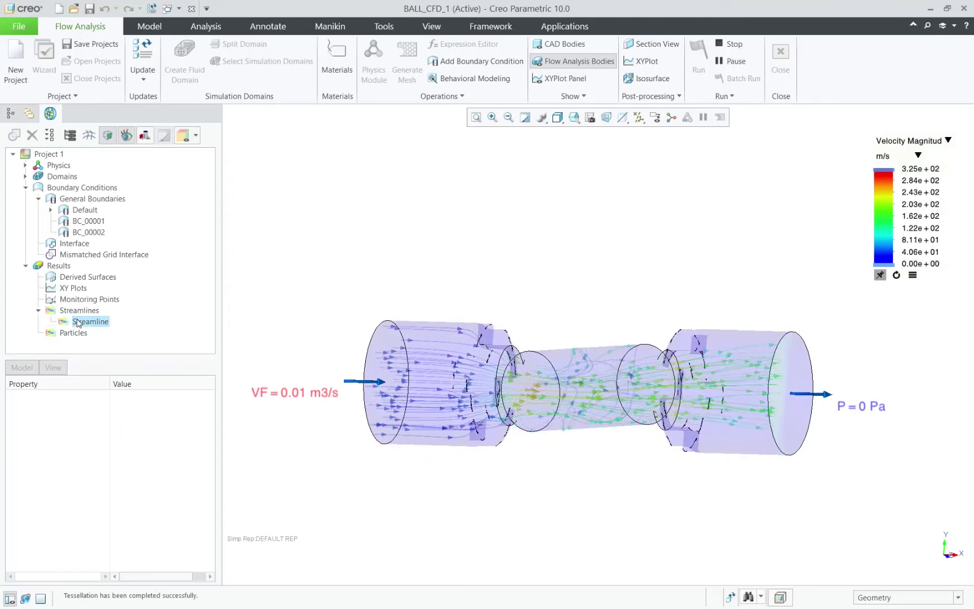
- Give the Streamline result an animation time size of 0.0005 and relative animation speed 1
{"action": "left_click", "coordinate": [78, 323]}
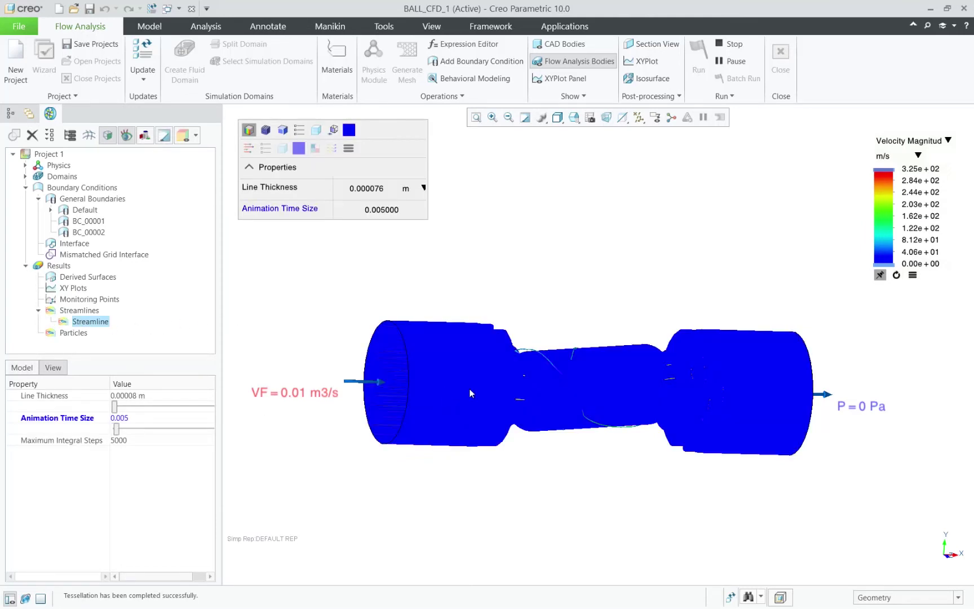
{"action": "middle_click_drag", "start_coordinate": [470, 388], "coordinate": [489, 380]}
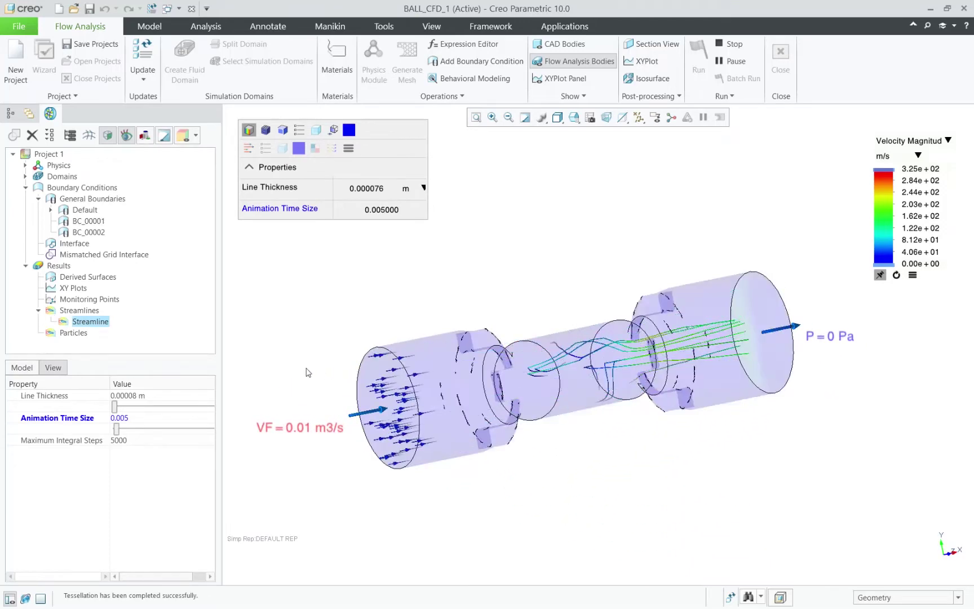
{"action": "left_click", "coordinate": [176, 417]}
{"action": "type", "text": "0.0005"}
{"action": "key", "text": "Return"}
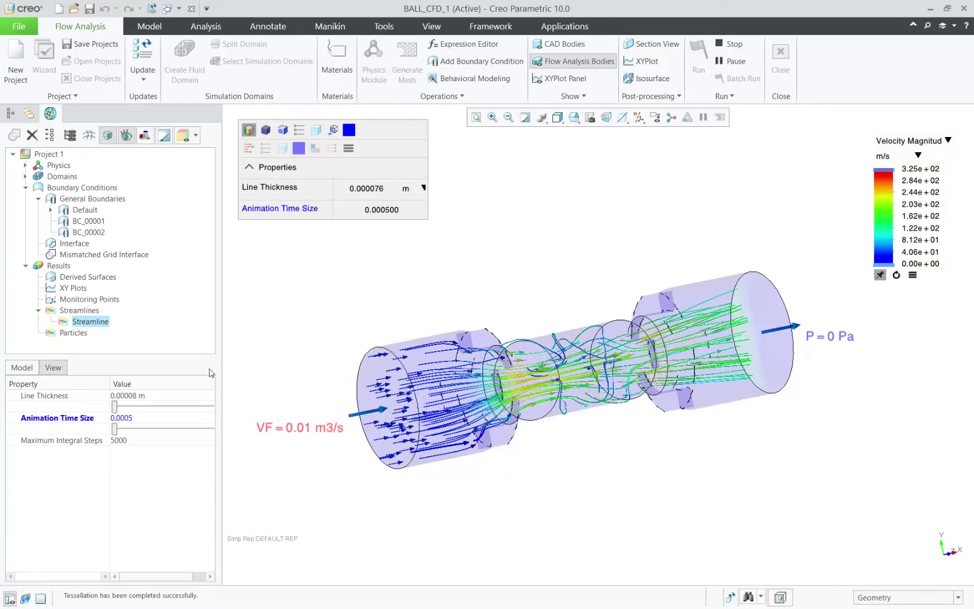
{"action": "left_click", "coordinate": [53, 367]}
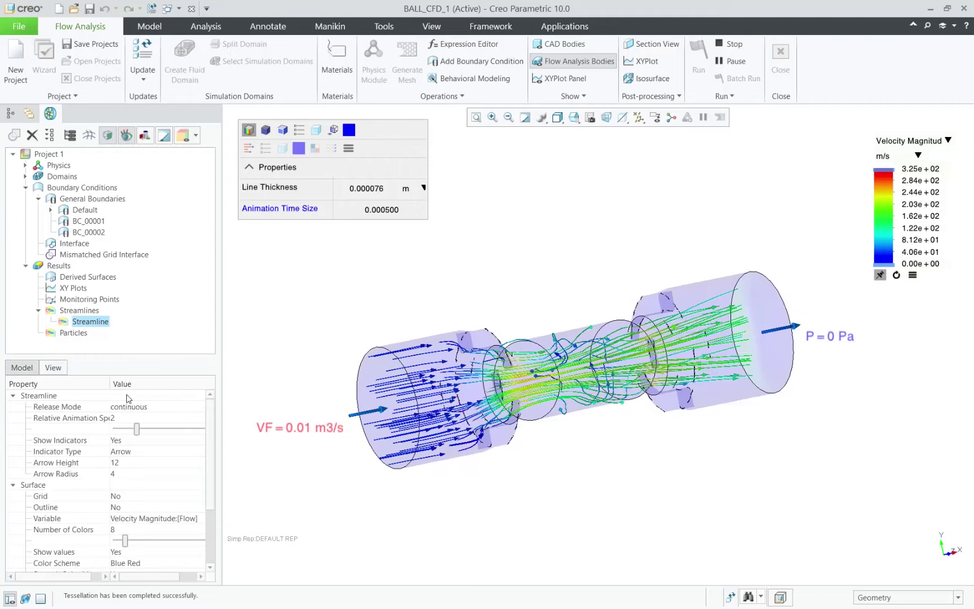
{"action": "left_click_drag", "start_coordinate": [120, 428], "coordinate": [125, 432]}
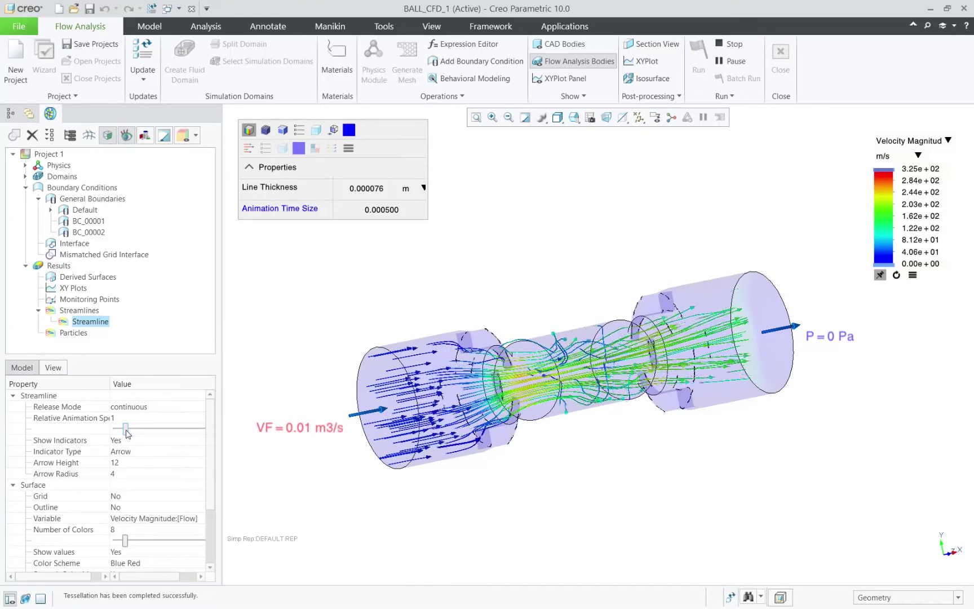
{"action": "left_click", "coordinate": [530, 330]}
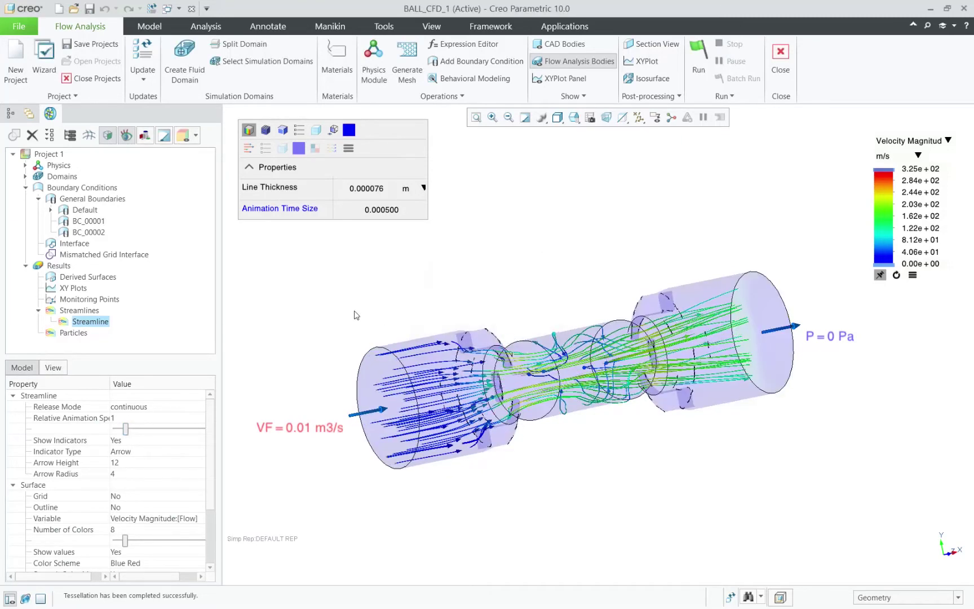
{"action": "left_click", "coordinate": [149, 407]}
{"action": "left_click", "coordinate": [149, 407]}
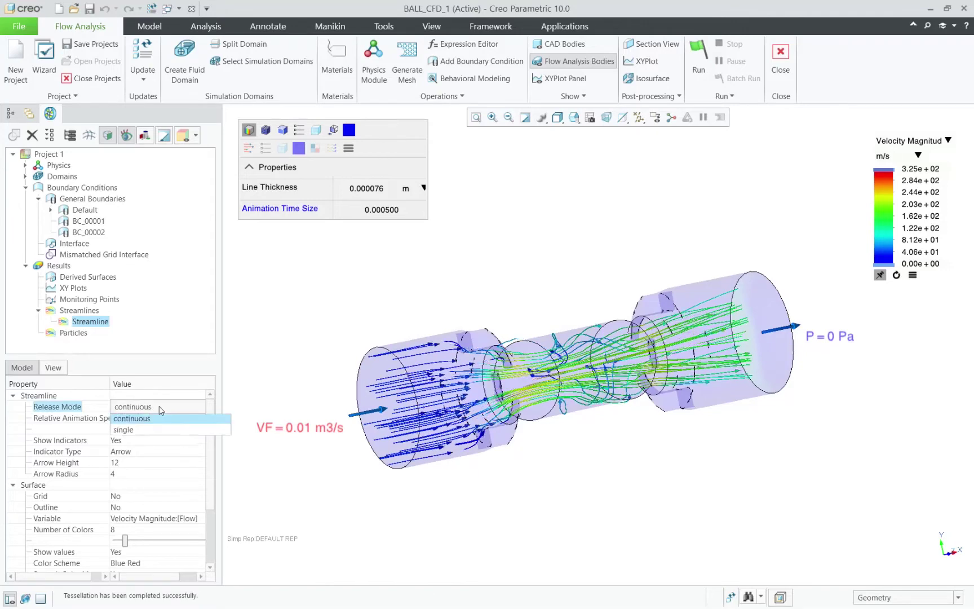
{"action": "left_click", "coordinate": [152, 427]}
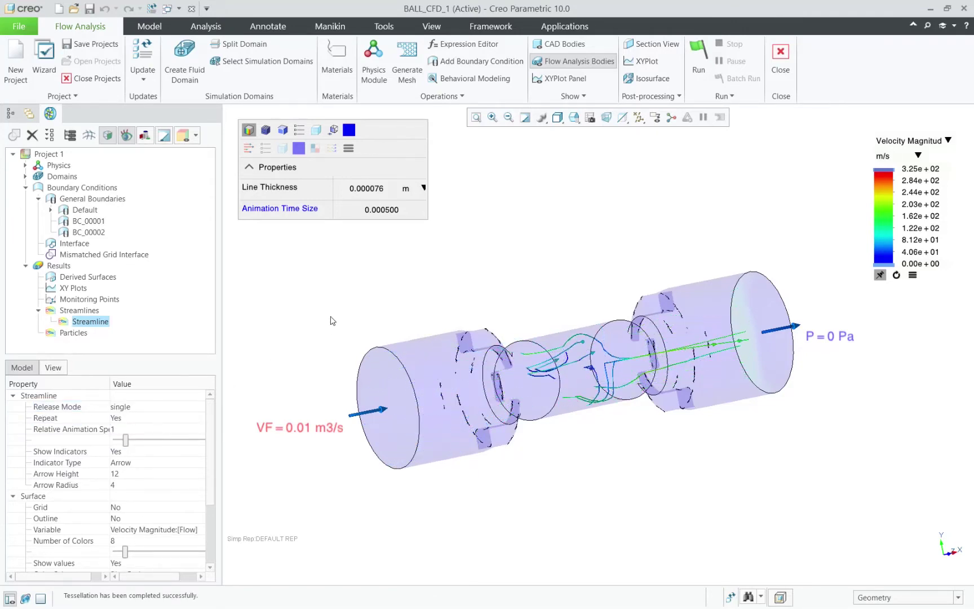
{"action": "mouse_move", "coordinate": [333, 321]}
{"action": "middle_mouse_down"}
{"action": "mouse_move", "coordinate": [330, 313]}
{"action": "mouse_move", "coordinate": [324, 359]}
{"action": "middle_mouse_up"}
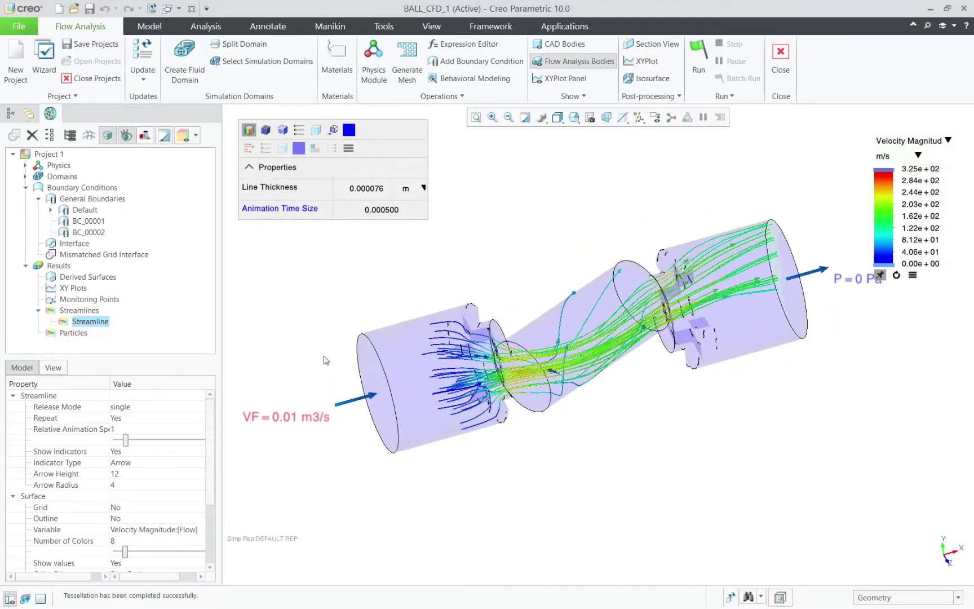
{"action": "left_click", "coordinate": [134, 408]}
{"action": "left_click", "coordinate": [156, 422]}
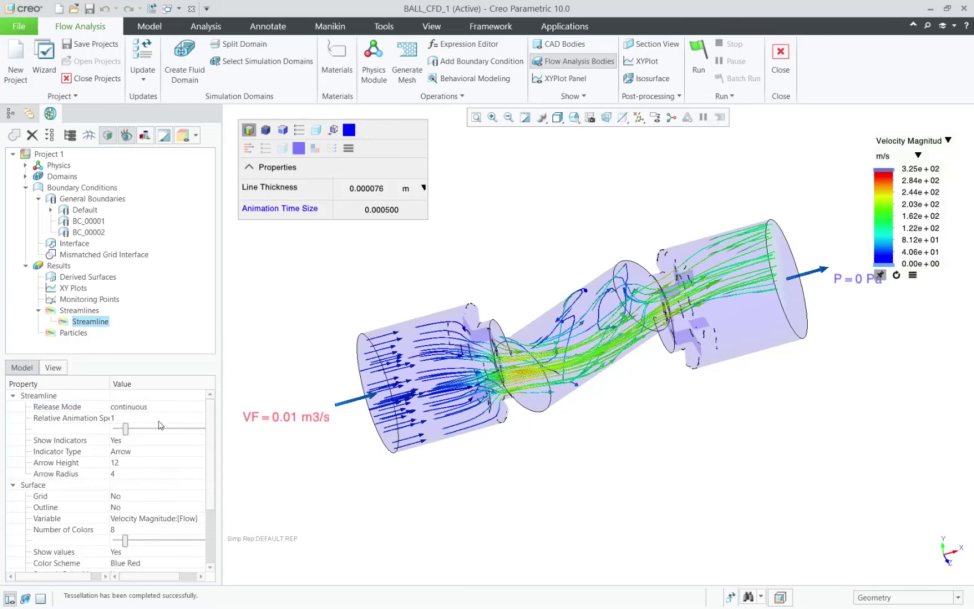
{"action": "left_click", "coordinate": [134, 456]}
{"action": "left_click", "coordinate": [138, 457]}
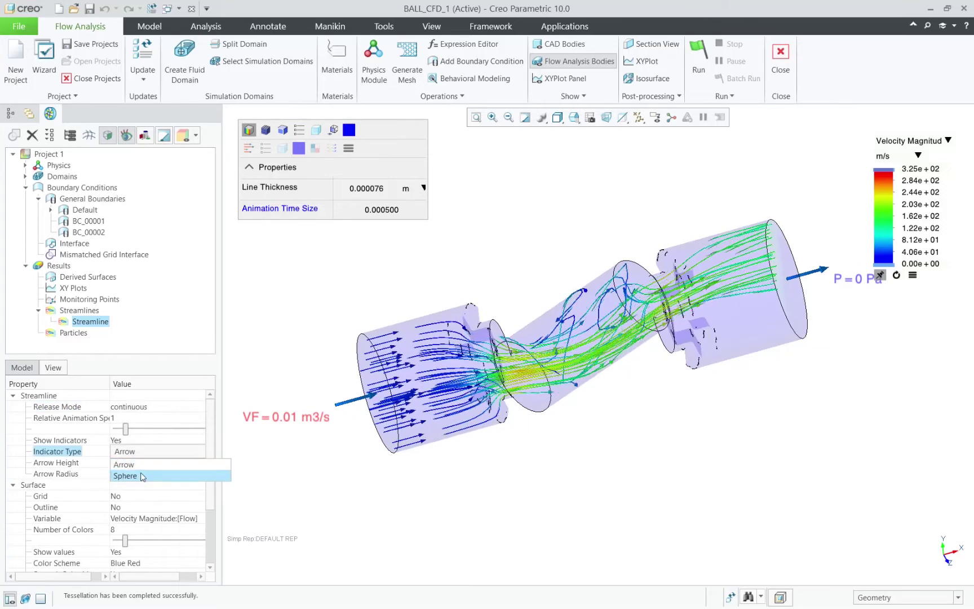
{"action": "left_click", "coordinate": [141, 478]}
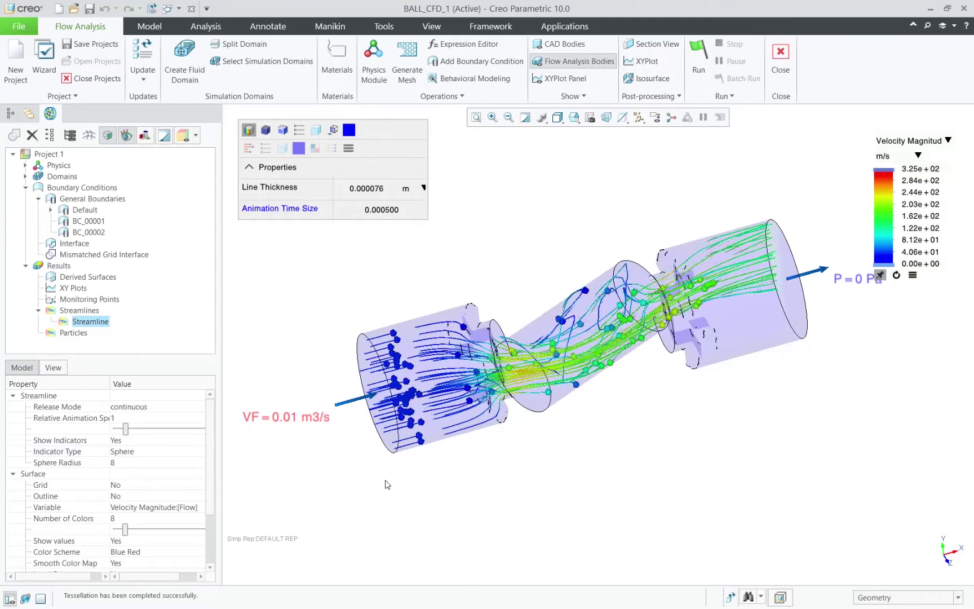
{"action": "left_click", "coordinate": [136, 456]}
{"action": "left_click", "coordinate": [135, 455]}
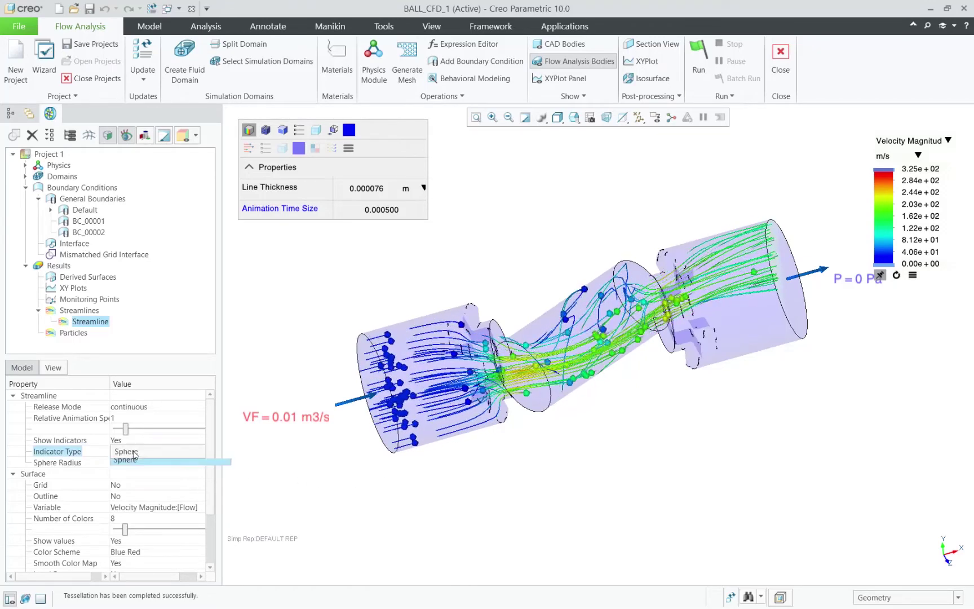
{"action": "left_click", "coordinate": [136, 464]}
{"action": "left_click", "coordinate": [129, 463]}
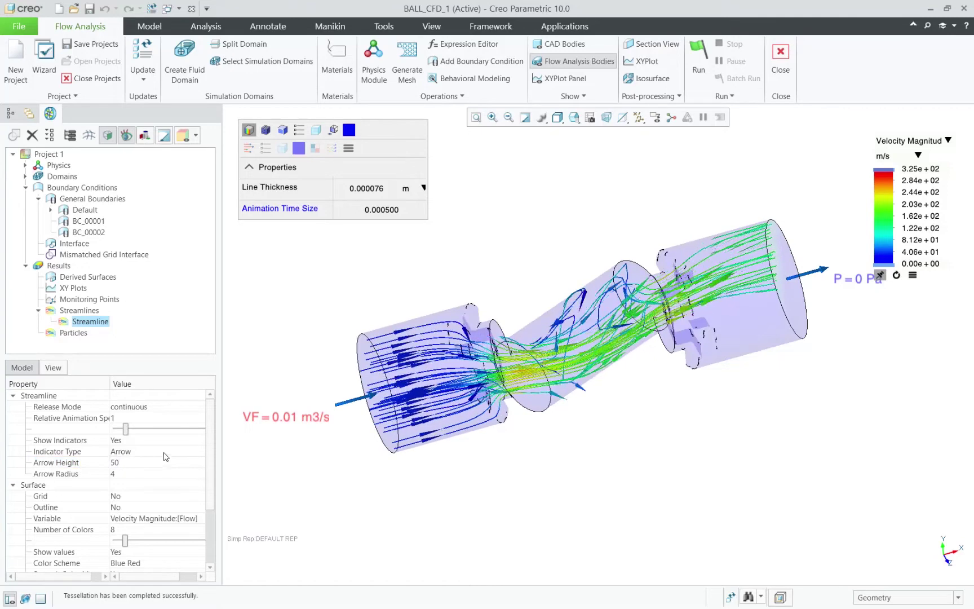
{"action": "left_click", "coordinate": [128, 463]}
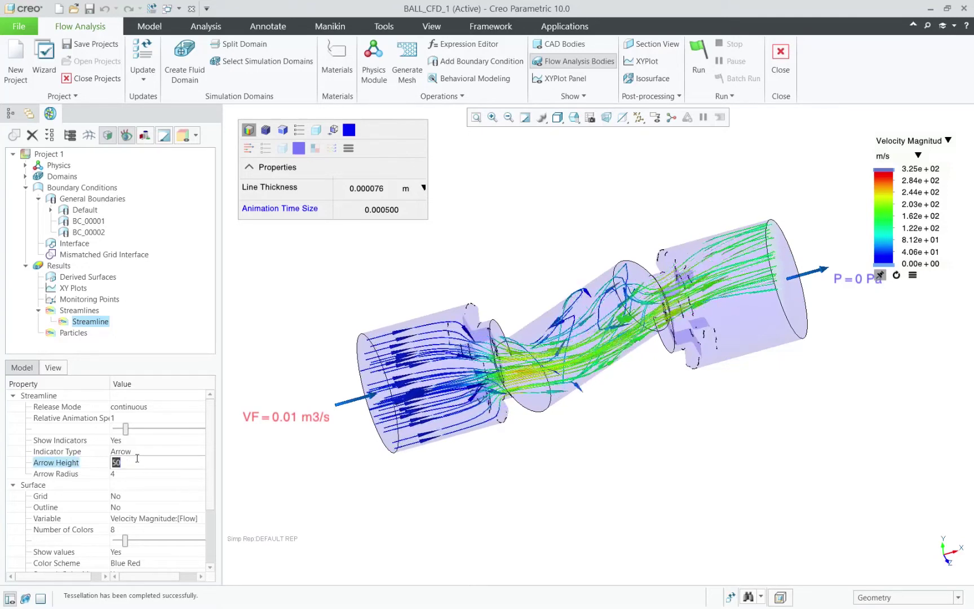
{"action": "left_click", "coordinate": [343, 472]}
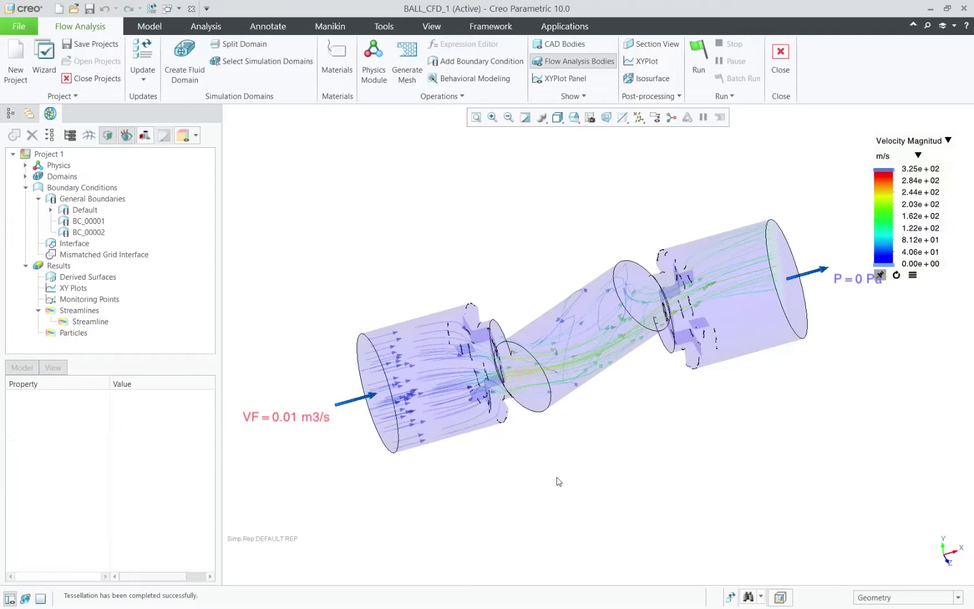
{"action": "left_click", "coordinate": [91, 321]}
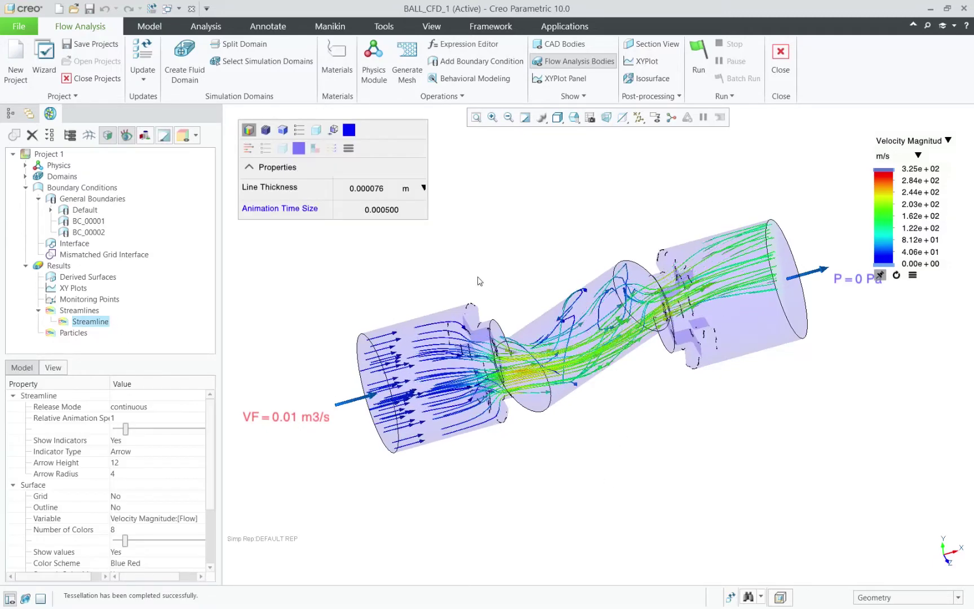
{"action": "scroll", "coordinate": [565, 246], "scroll_direction": "up", "scroll_amount": 2}
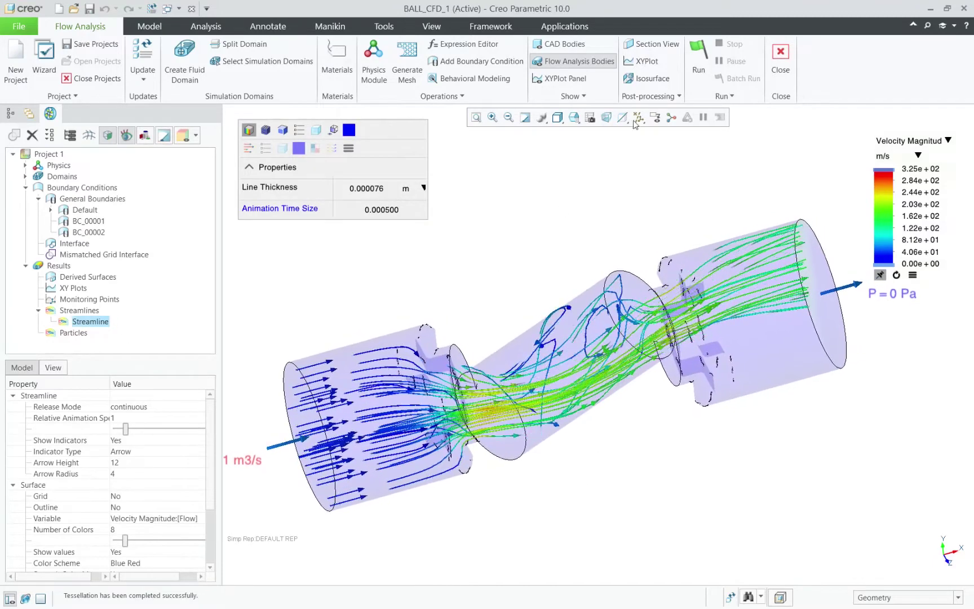
{"action": "left_click", "coordinate": [648, 96]}
{"action": "left_click", "coordinate": [666, 164]}
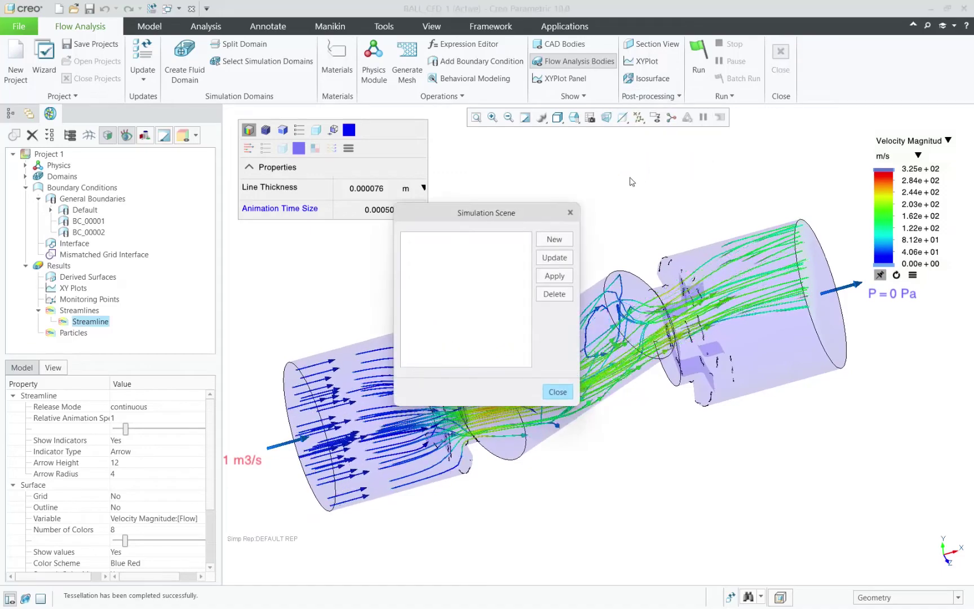
{"action": "left_click", "coordinate": [570, 213]}
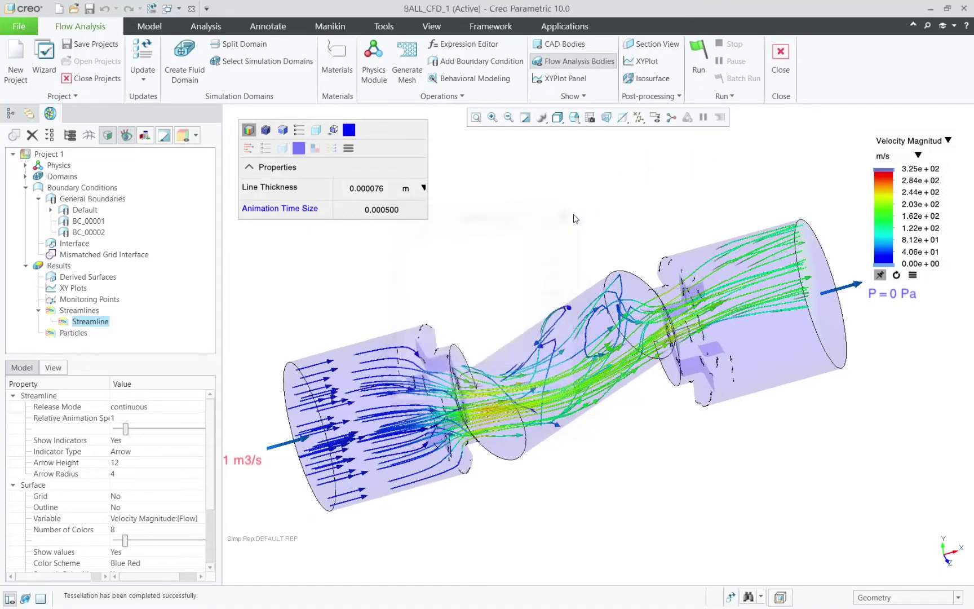
{"action": "middle_click_drag", "start_coordinate": [578, 247], "coordinate": [579, 219]}
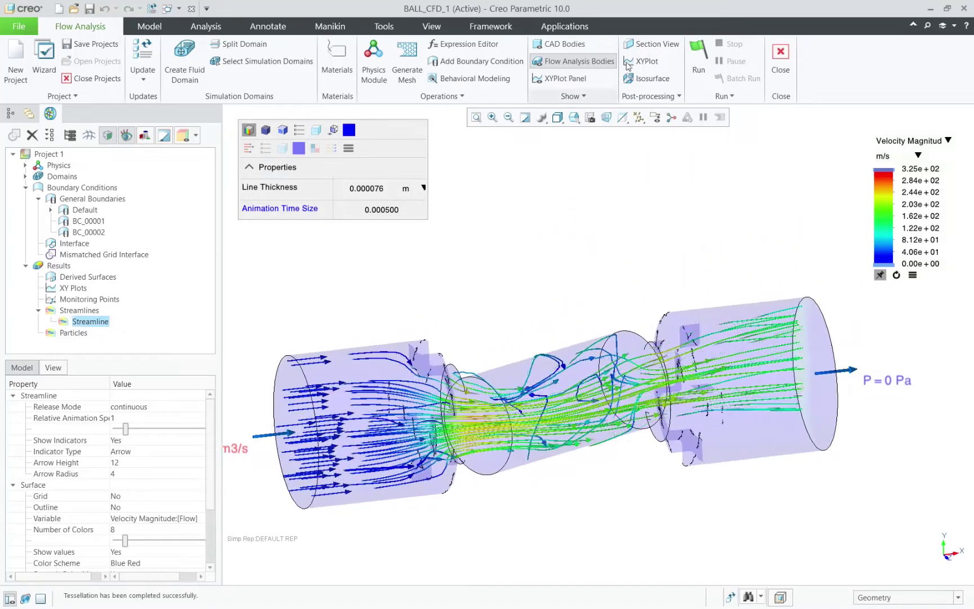
- Add a Plane Z section coloured by Velocity Magnitude and bring up the Simulation Scene manager
{"action": "left_click", "coordinate": [643, 44]}
{"action": "left_click", "coordinate": [863, 75]}
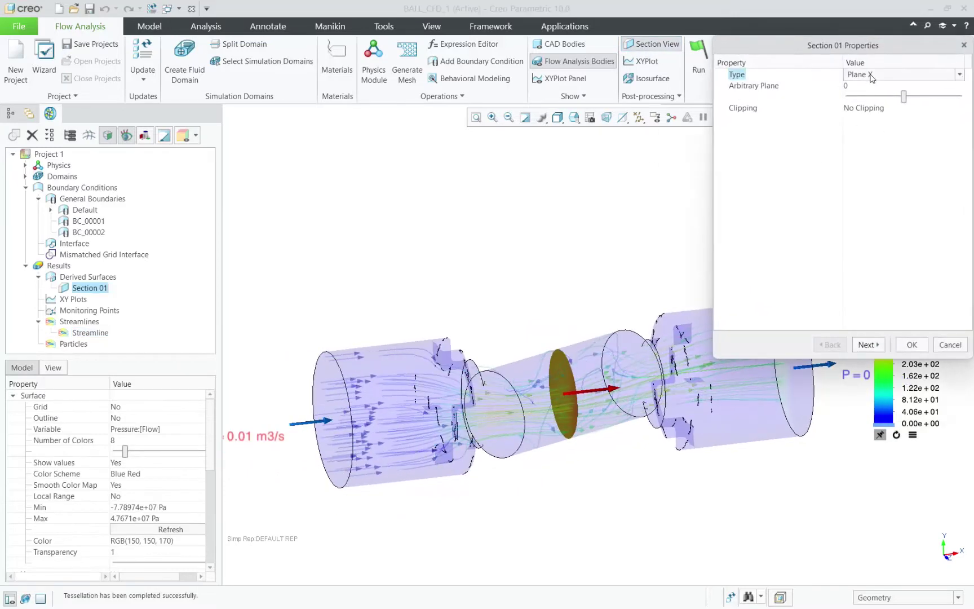
{"action": "left_click", "coordinate": [863, 75]}
{"action": "left_click", "coordinate": [873, 107]}
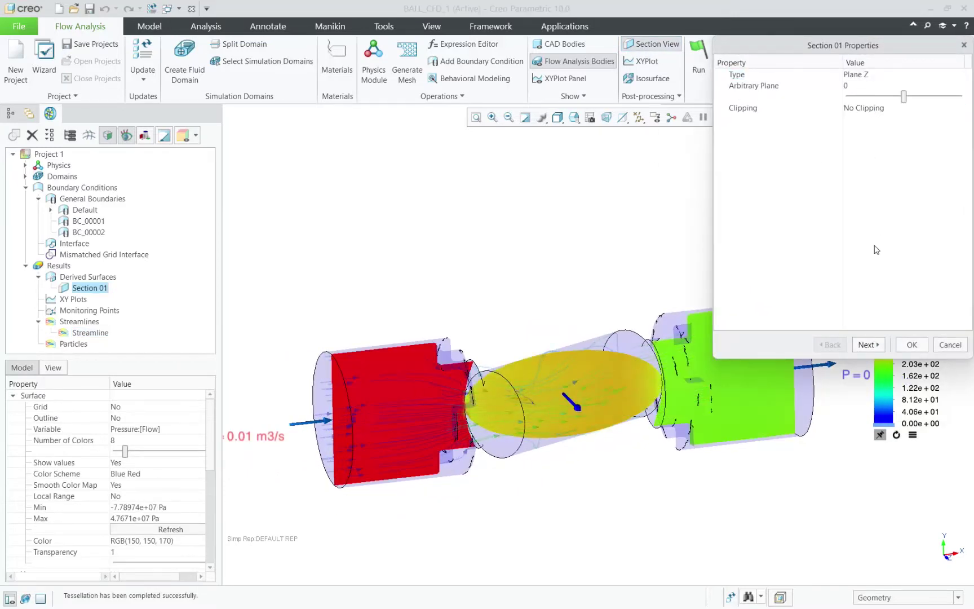
{"action": "left_click", "coordinate": [869, 345]}
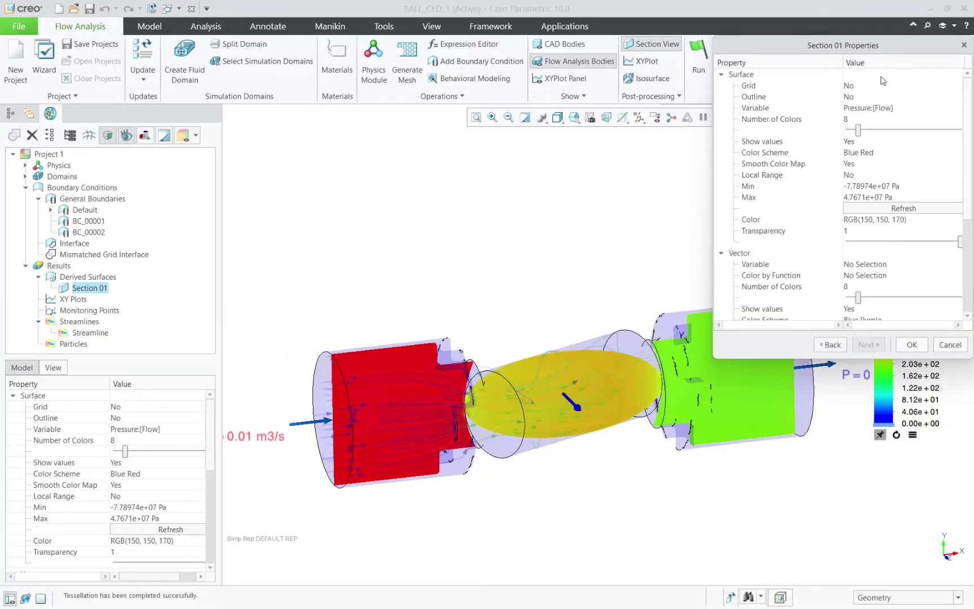
{"action": "left_click", "coordinate": [867, 108]}
{"action": "left_click", "coordinate": [835, 198]}
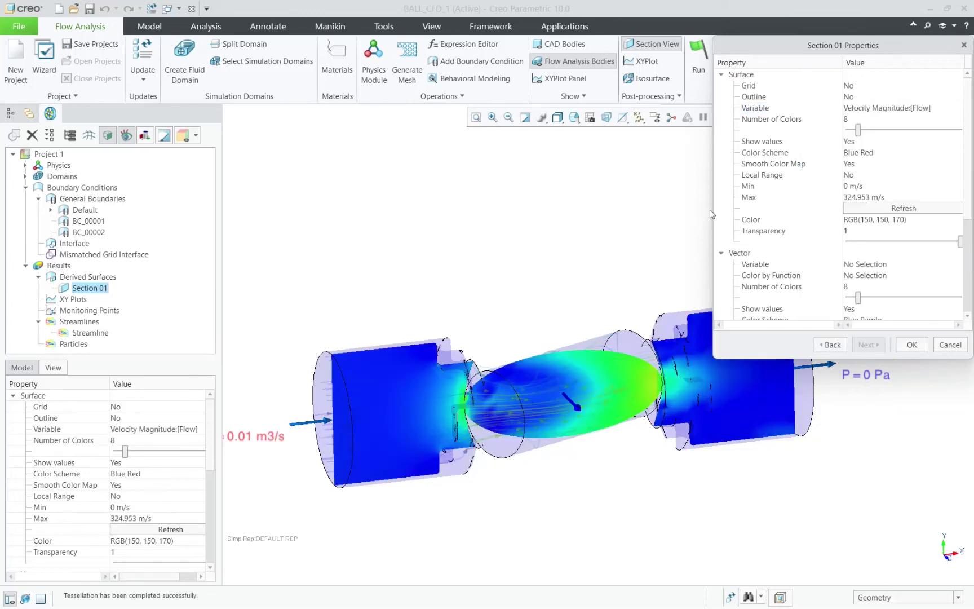
{"action": "middle_click_drag", "start_coordinate": [640, 237], "coordinate": [725, 146], "text": "shift"}
{"action": "left_click", "coordinate": [913, 345]}
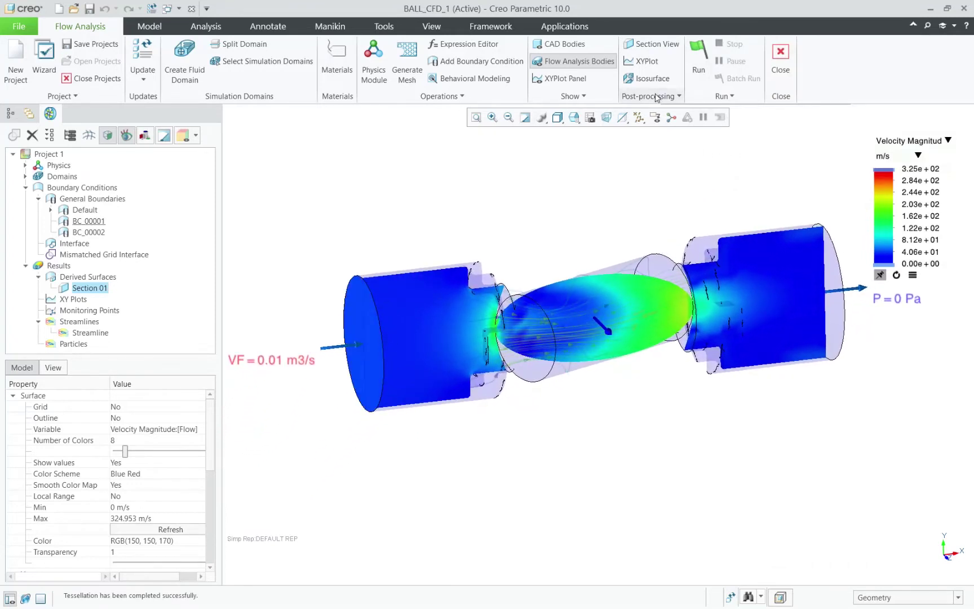
{"action": "left_click", "coordinate": [648, 96]}
{"action": "left_click", "coordinate": [650, 165]}
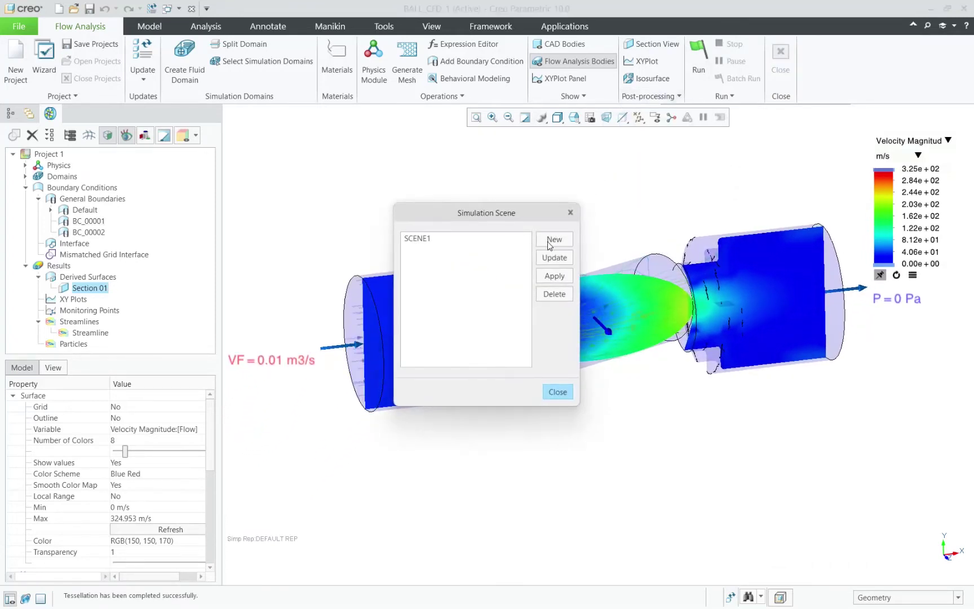
- Add an Above Value isosurface of Velocity Magnitude at about 169 m/s
{"action": "left_click", "coordinate": [560, 392]}
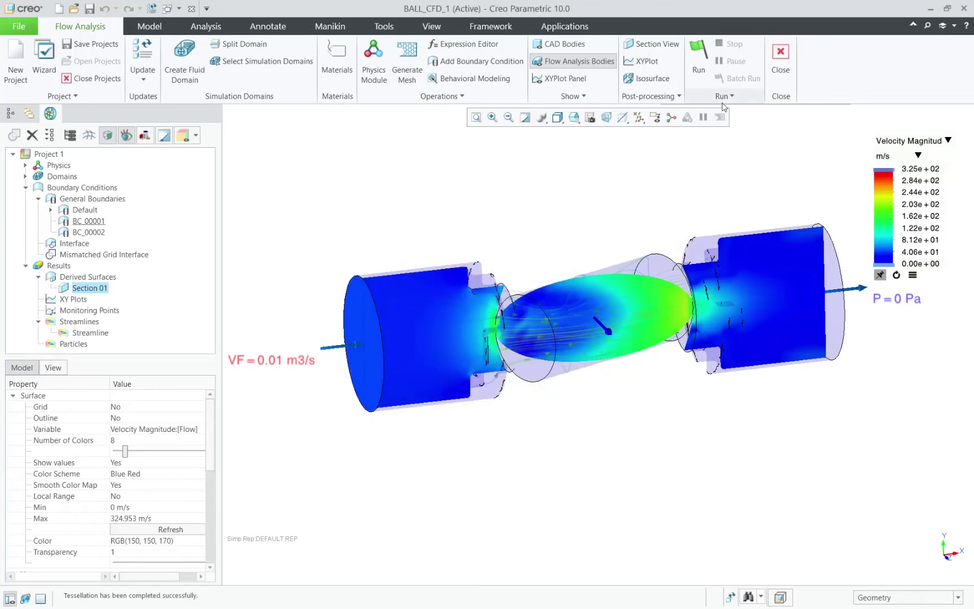
{"action": "left_click", "coordinate": [649, 78]}
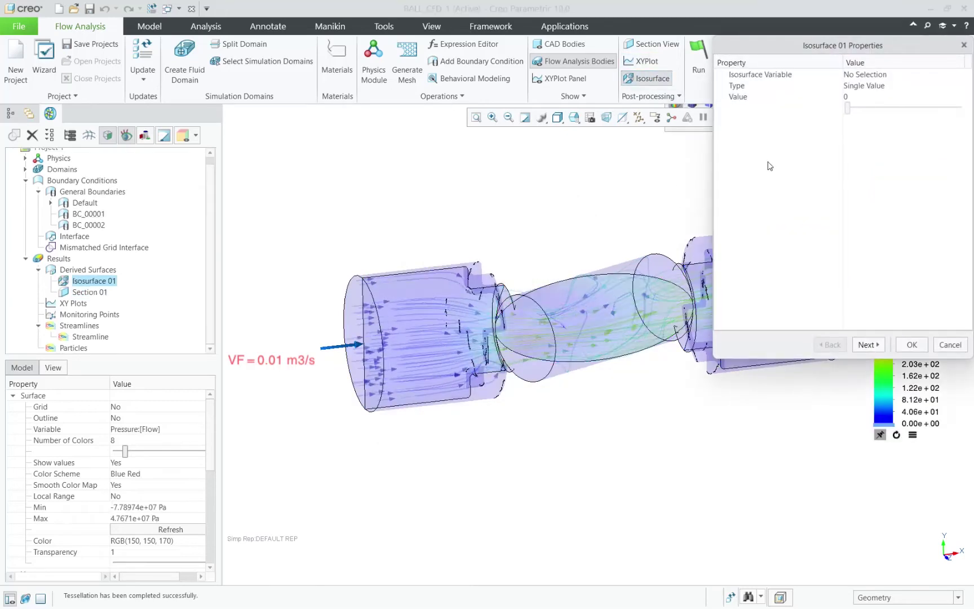
{"action": "left_click", "coordinate": [862, 89]}
{"action": "left_click", "coordinate": [861, 86]}
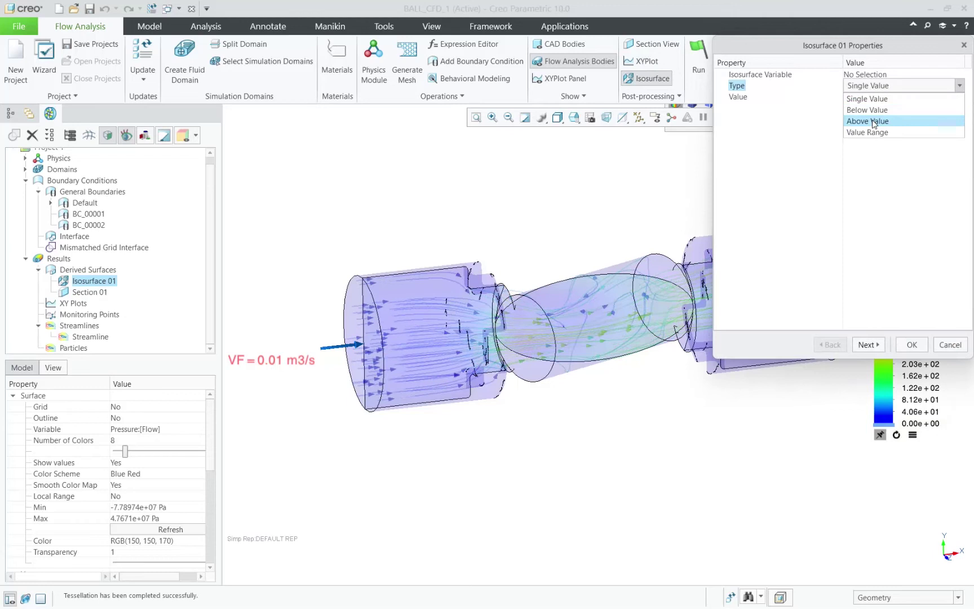
{"action": "left_click", "coordinate": [852, 123]}
{"action": "left_click", "coordinate": [868, 75]}
{"action": "left_click", "coordinate": [868, 75]}
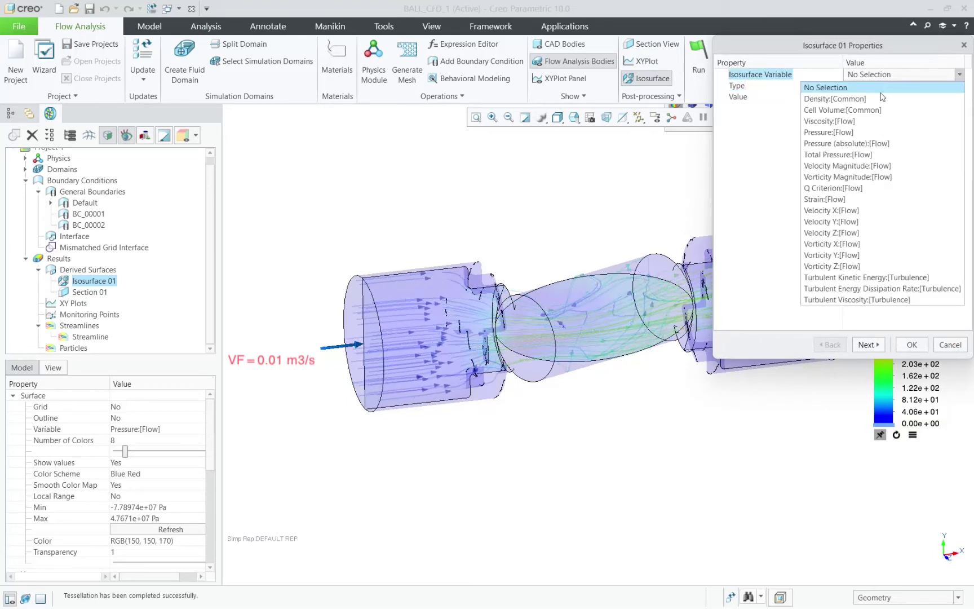
{"action": "left_click", "coordinate": [867, 166]}
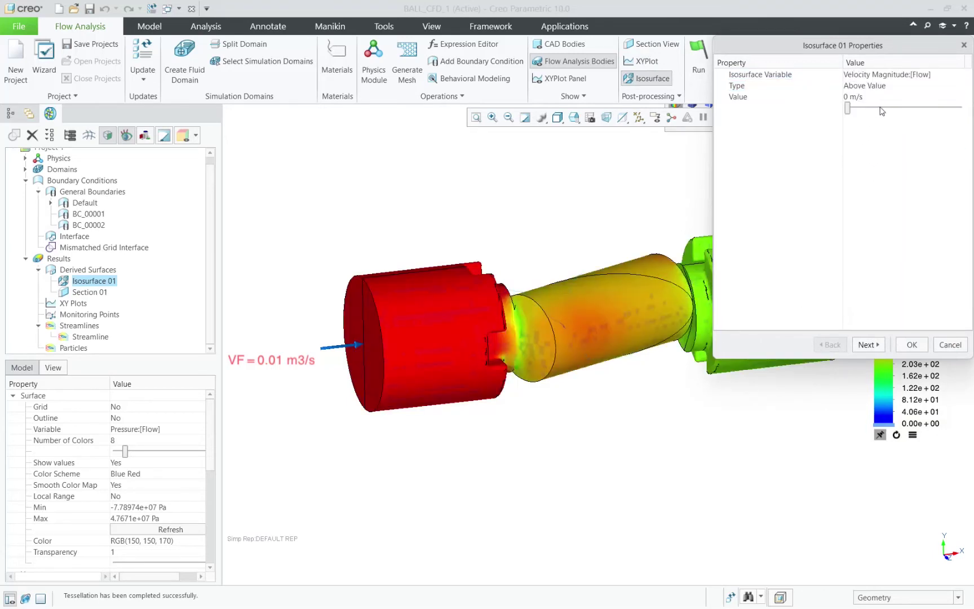
{"action": "left_click_drag", "start_coordinate": [882, 111], "coordinate": [901, 110]}
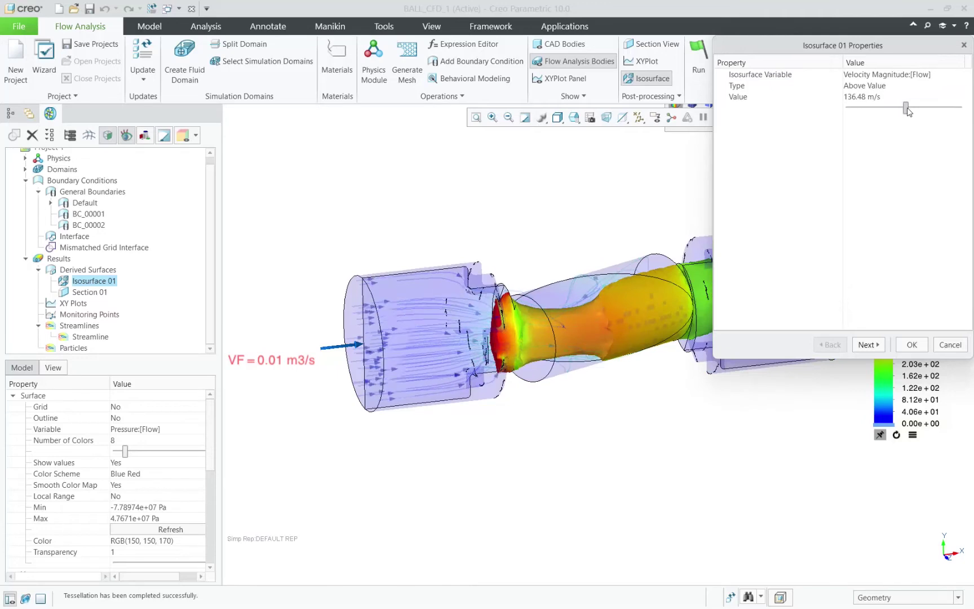
{"action": "middle_click_drag", "start_coordinate": [615, 214], "coordinate": [570, 239], "text": "shift"}
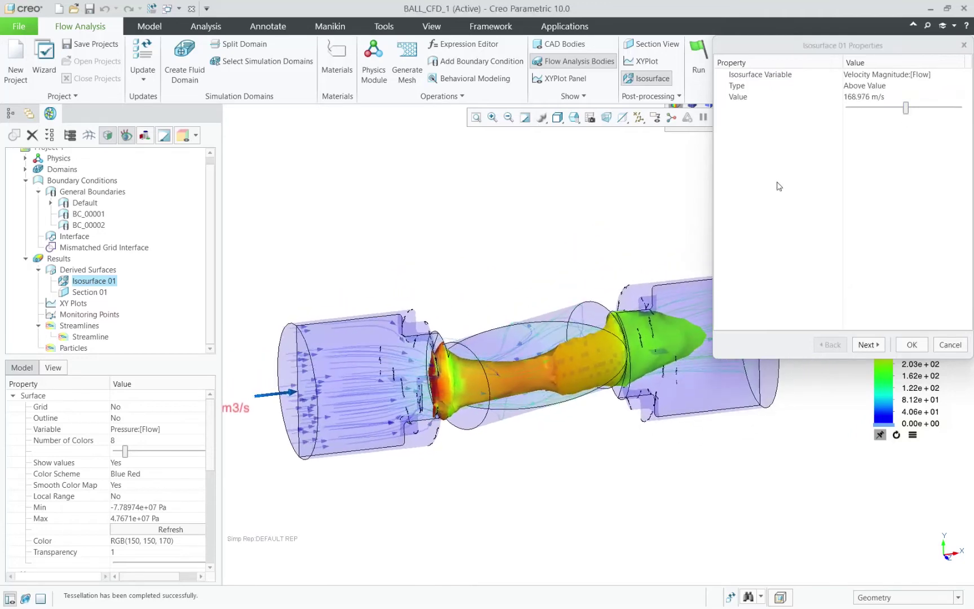
{"action": "left_click", "coordinate": [912, 345]}
{"action": "mouse_move", "coordinate": [569, 338]}
{"action": "middle_mouse_down"}
{"action": "mouse_move", "coordinate": [551, 375]}
{"action": "mouse_move", "coordinate": [589, 307]}
{"action": "mouse_move", "coordinate": [487, 437]}
{"action": "mouse_move", "coordinate": [446, 452]}
{"action": "mouse_move", "coordinate": [480, 455]}
{"action": "mouse_move", "coordinate": [486, 470]}
{"action": "middle_mouse_up"}
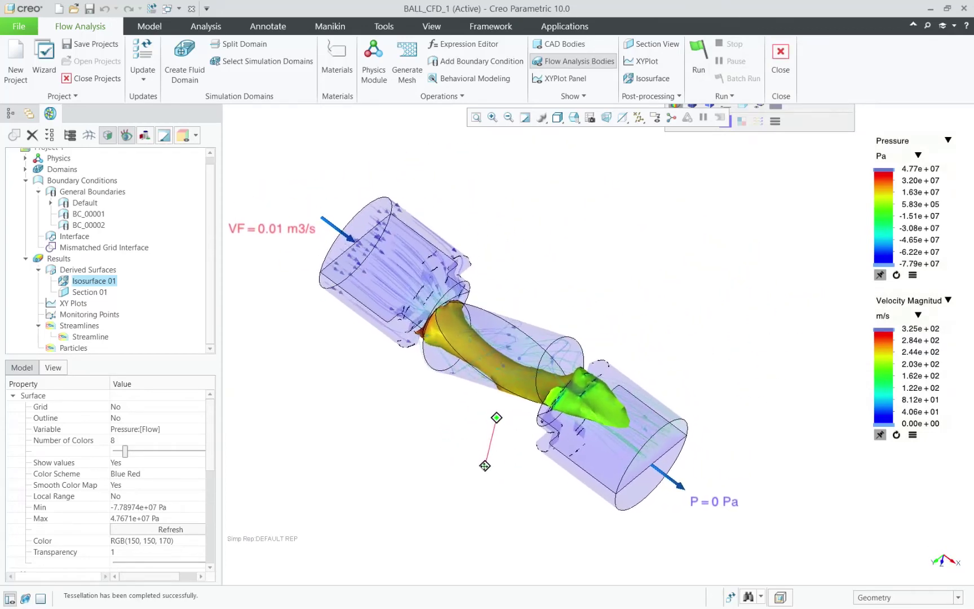
{"action": "scroll", "coordinate": [486, 471], "scroll_direction": "down", "scroll_amount": 2}
- Store the isosurface view as simulation scene SCENE3
{"action": "left_click", "coordinate": [673, 95]}
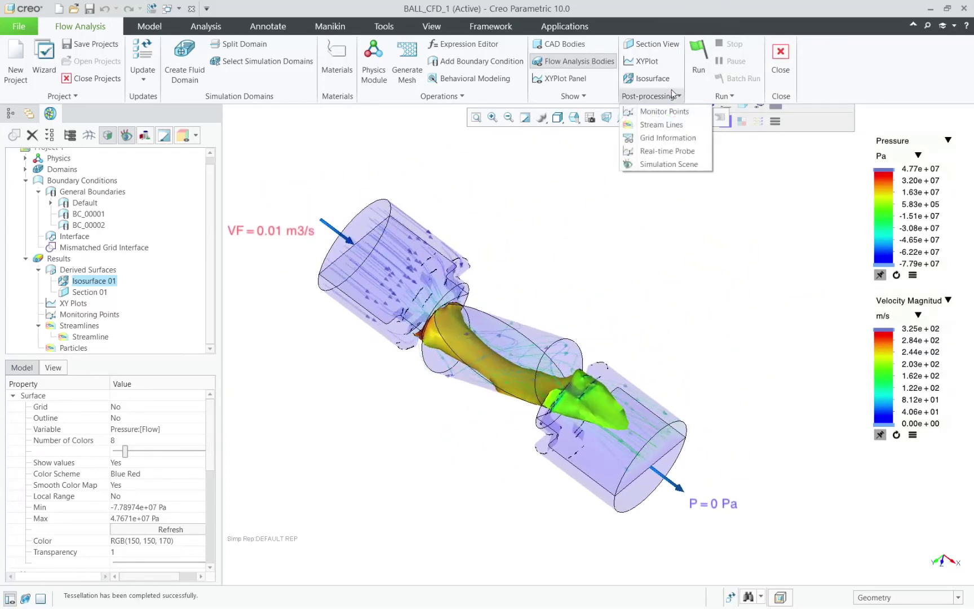
{"action": "left_click", "coordinate": [664, 163]}
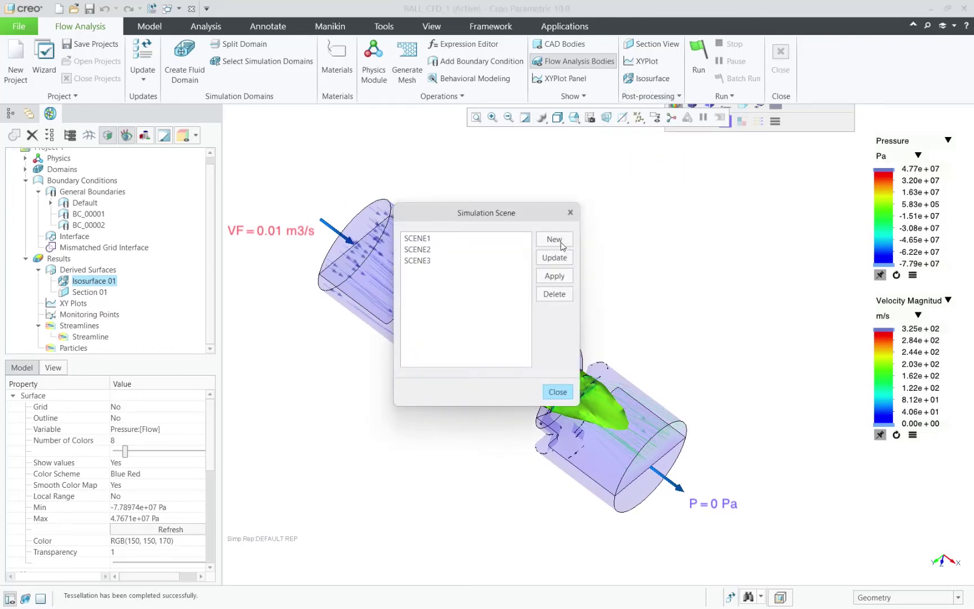
{"action": "left_click", "coordinate": [570, 214]}
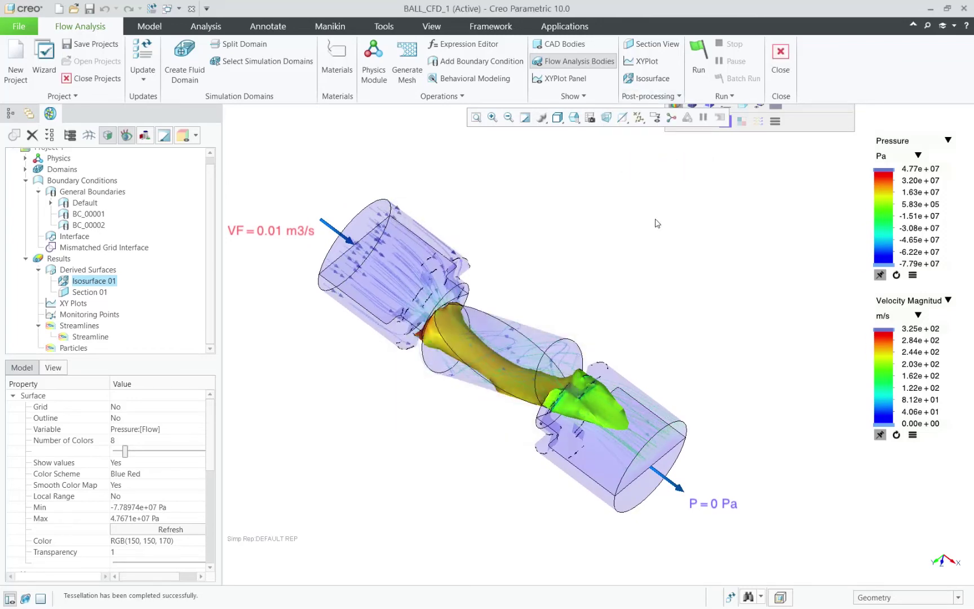
- Select the Streamline result and show the Post-processing dropdown
{"action": "left_click", "coordinate": [90, 337]}
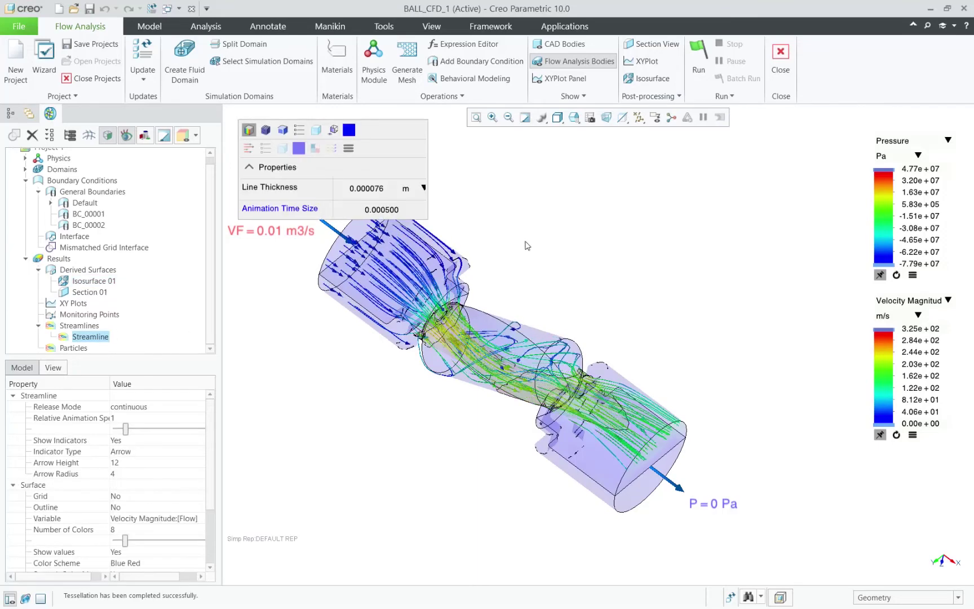
{"action": "left_click", "coordinate": [64, 96]}
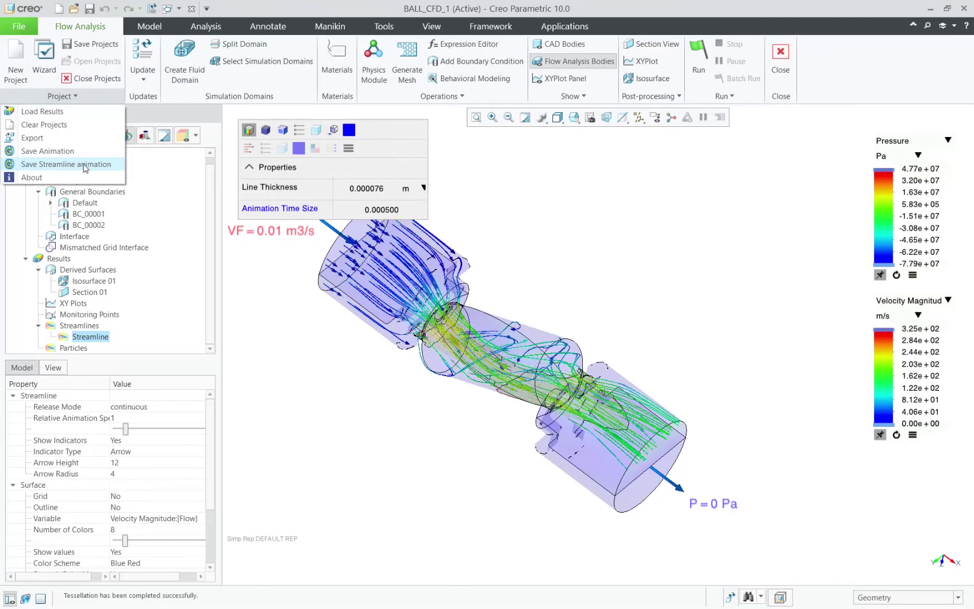
{"action": "left_click", "coordinate": [529, 168]}
{"action": "left_click", "coordinate": [648, 96]}
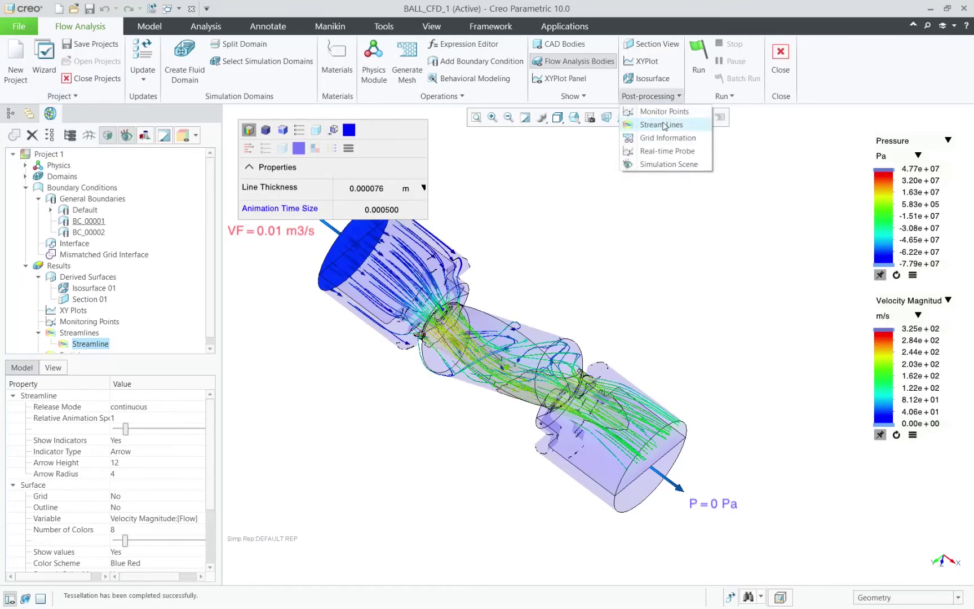
- Apply saved scenes SCENE1, SCENE2 and SCENE3 in turn, then close the scene manager
{"action": "left_click", "coordinate": [661, 164]}
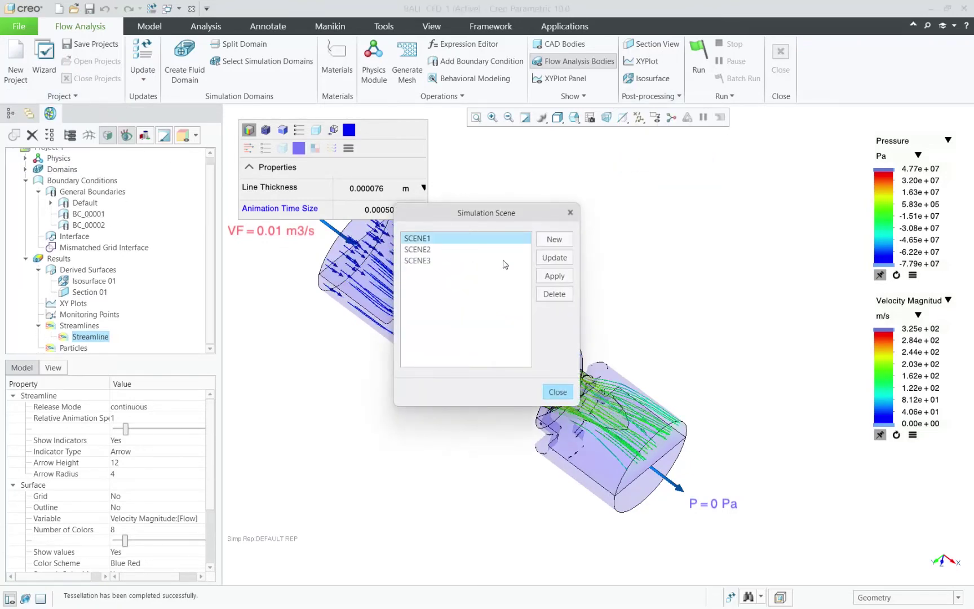
{"action": "left_click", "coordinate": [554, 277]}
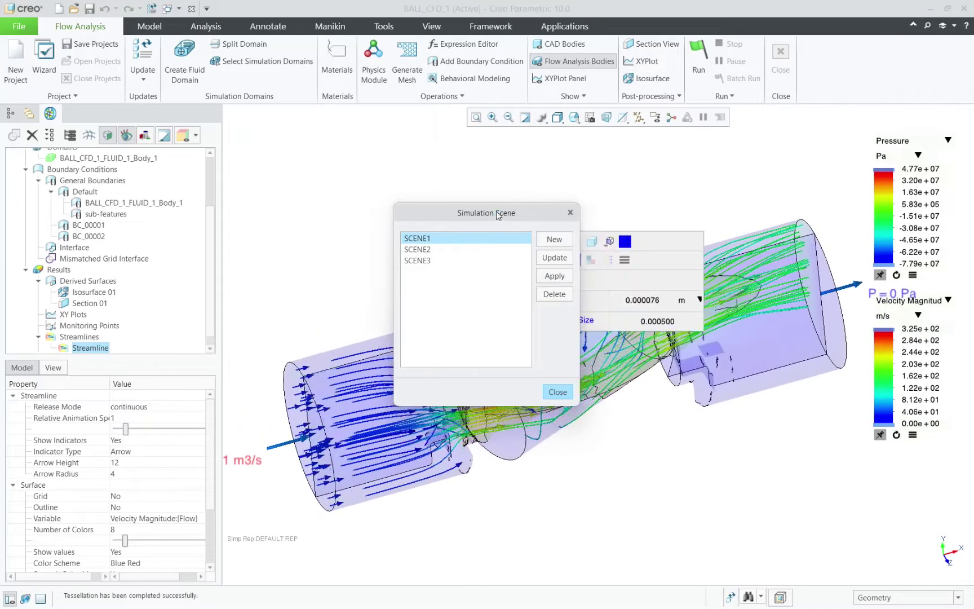
{"action": "left_click_drag", "start_coordinate": [500, 218], "coordinate": [302, 158]}
{"action": "left_click", "coordinate": [324, 189]}
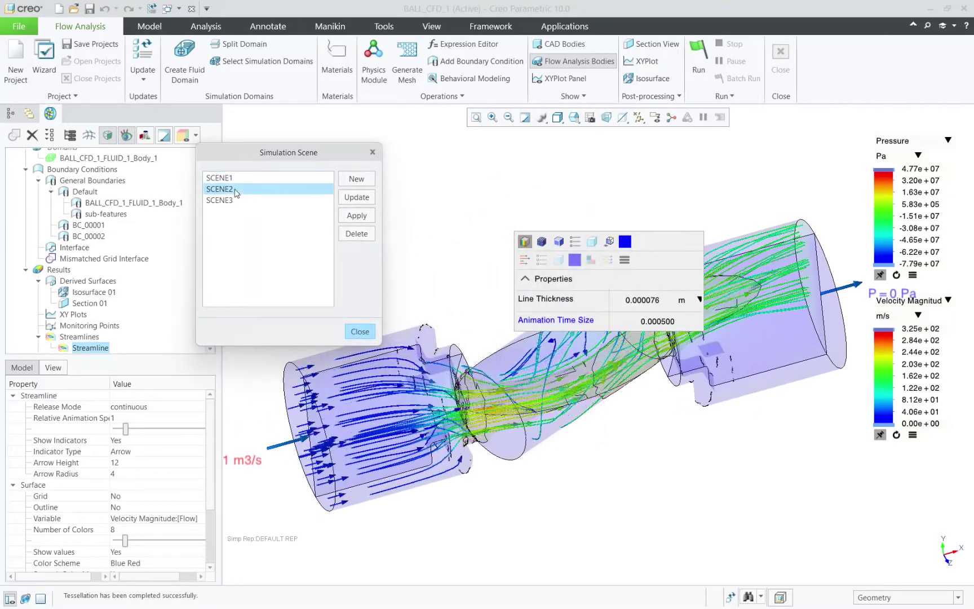
{"action": "left_click", "coordinate": [355, 215]}
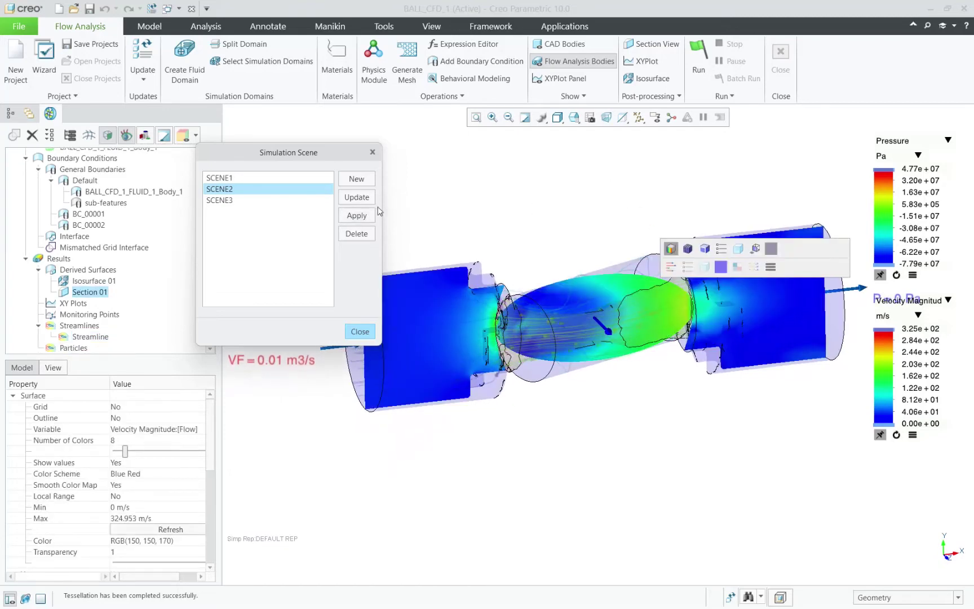
{"action": "left_click", "coordinate": [265, 201]}
{"action": "left_click", "coordinate": [356, 216]}
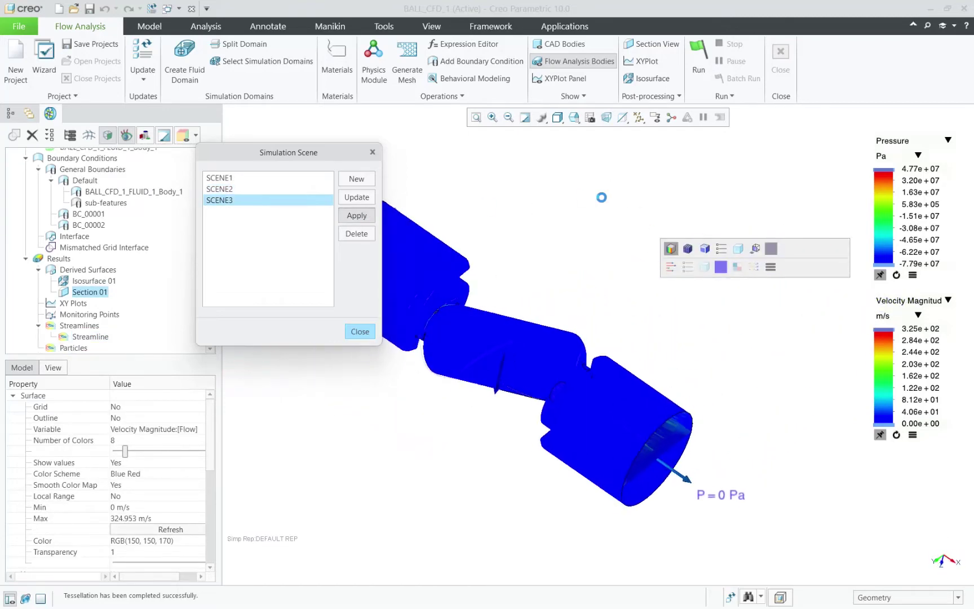
{"action": "middle_click_drag", "start_coordinate": [538, 236], "coordinate": [662, 310], "text": "shift"}
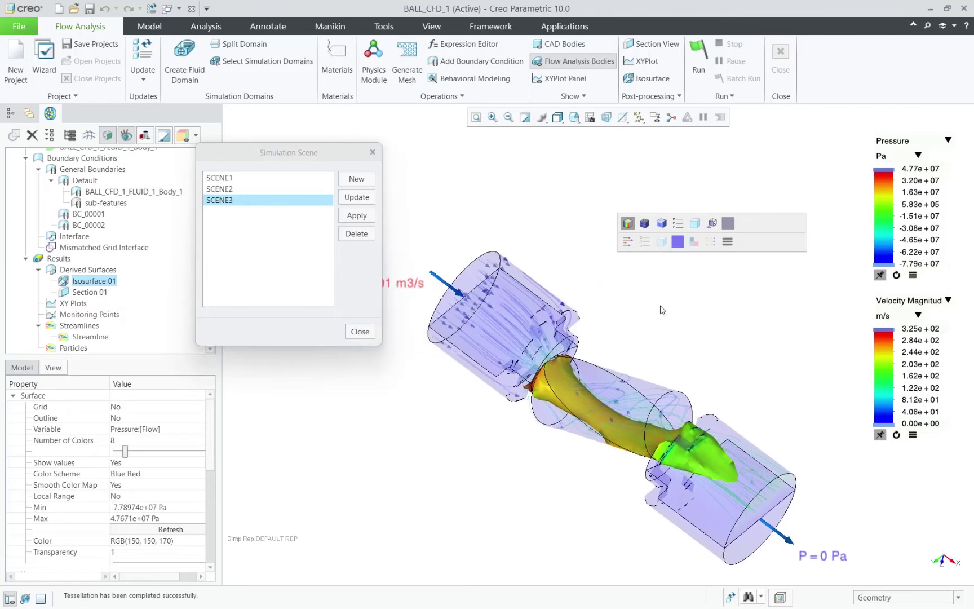
{"action": "left_click", "coordinate": [666, 310]}
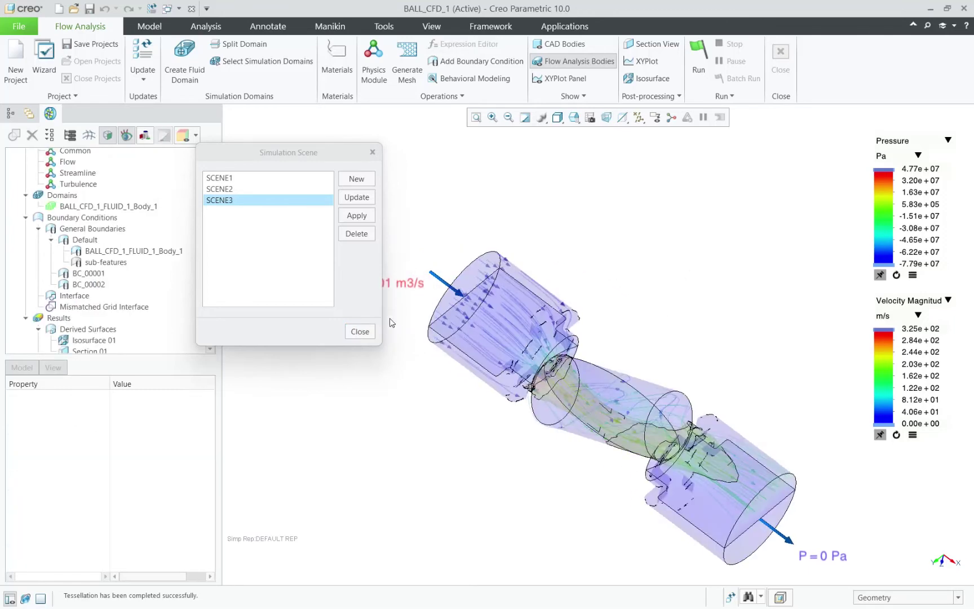
{"action": "left_click", "coordinate": [360, 332]}
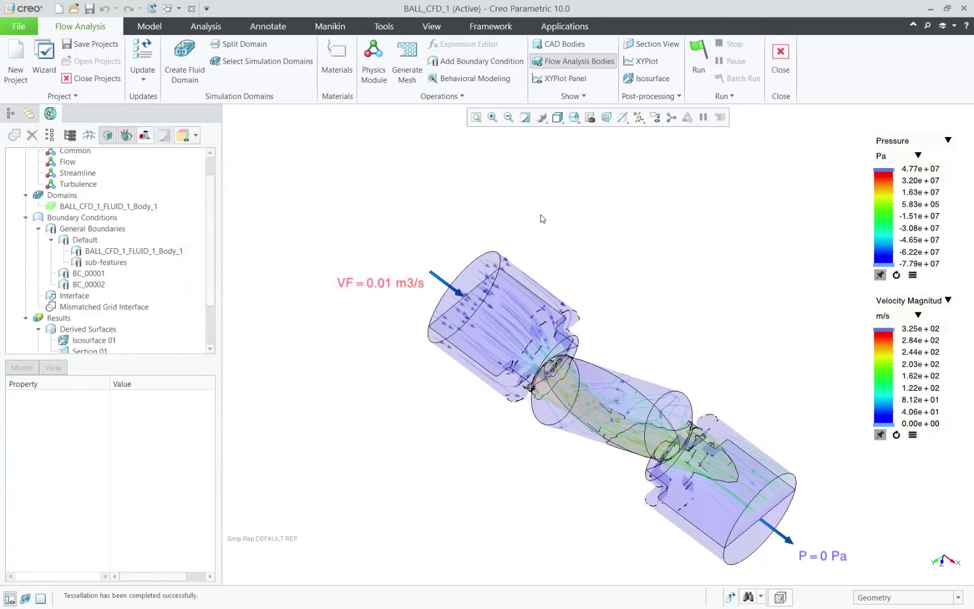
- Save Project 1 with model BALL_CFD_1 and reselect the Streamline result
{"action": "left_click", "coordinate": [91, 43]}
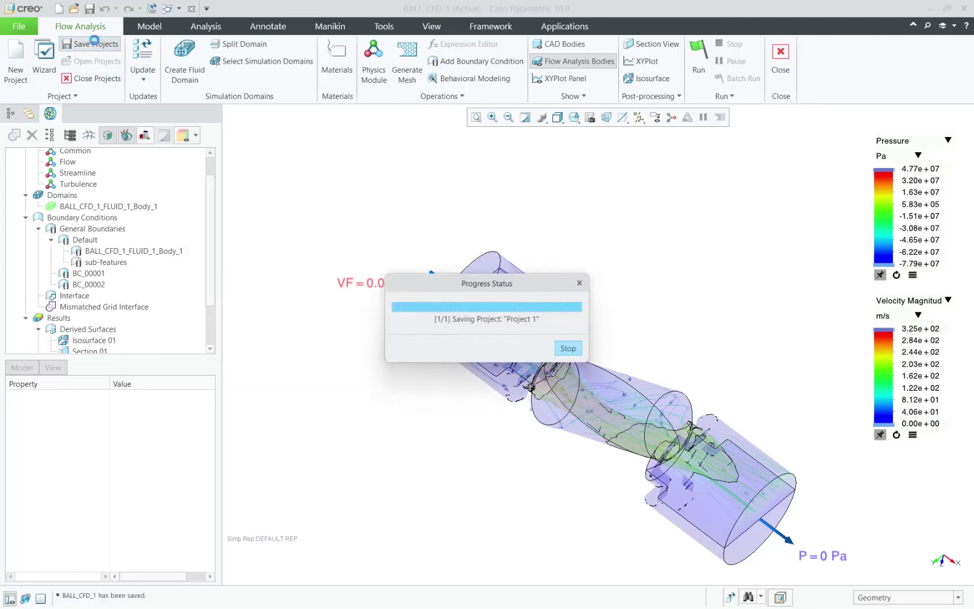
{"action": "middle_click_drag", "start_coordinate": [686, 343], "coordinate": [603, 386]}
{"action": "scroll", "coordinate": [125, 298], "scroll_direction": "down", "scroll_amount": 2}
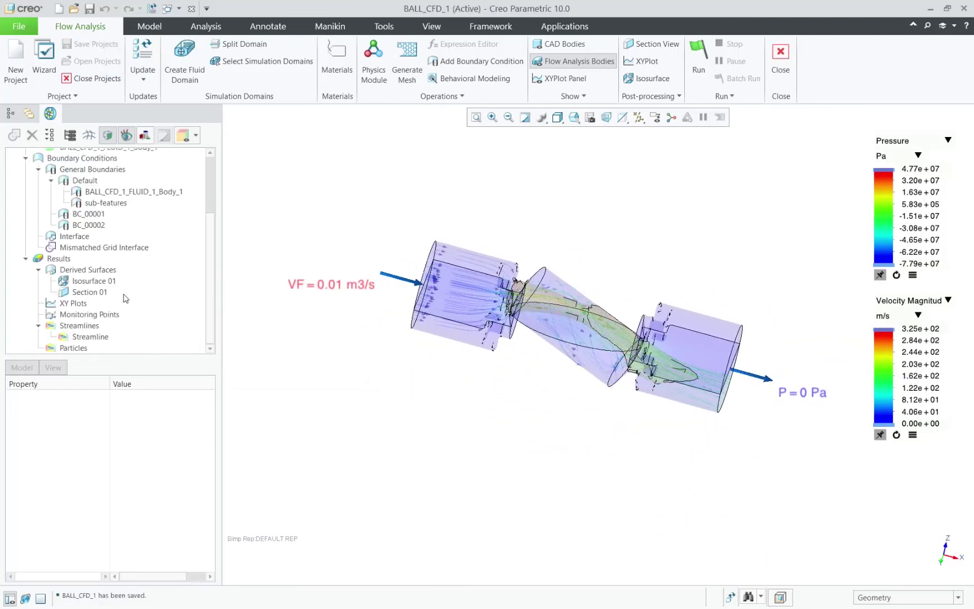
{"action": "left_click", "coordinate": [89, 337]}
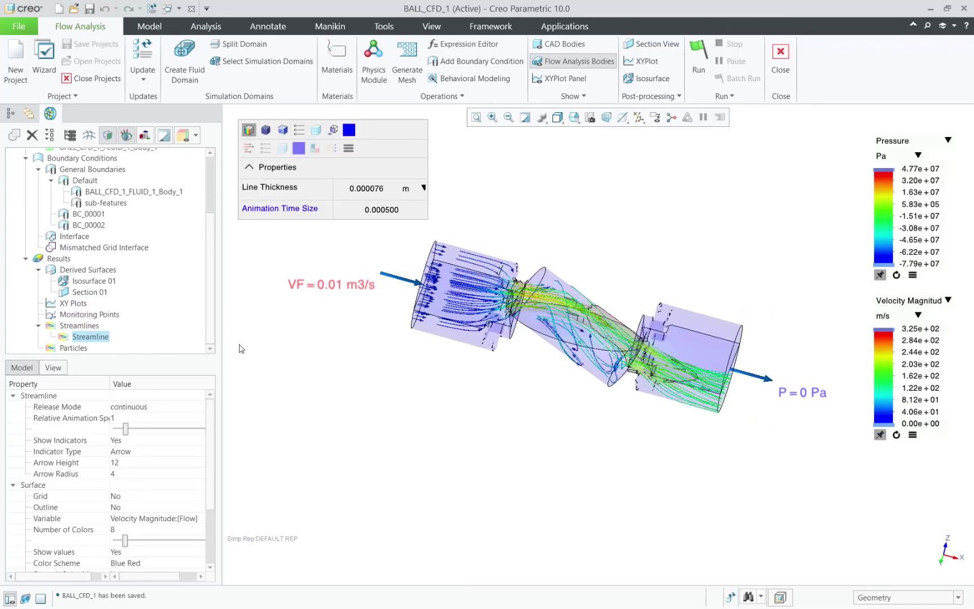